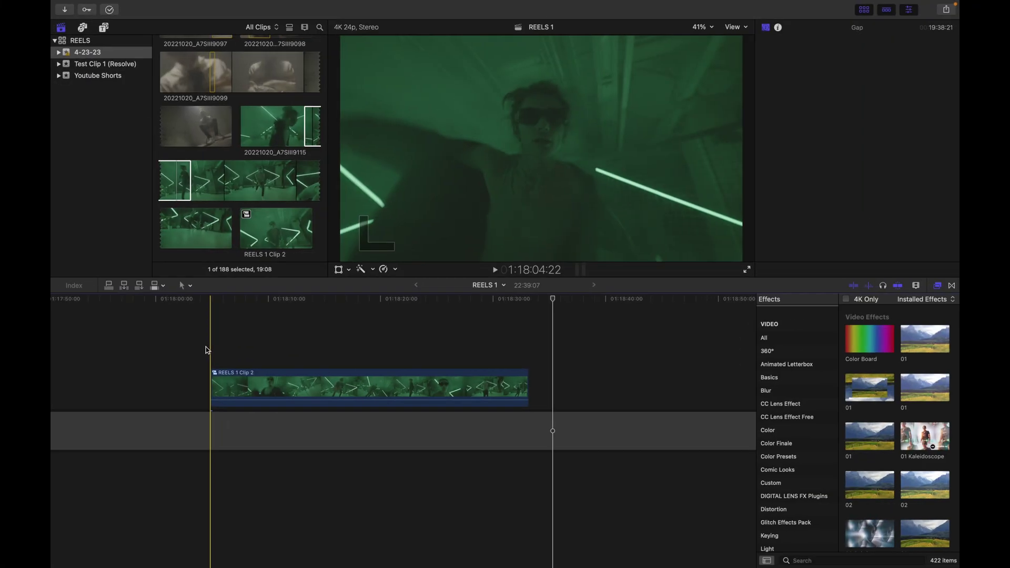
# Play back REELS 1 Clip 2 on the REELS 1 timeline
pyautogui.press('space')
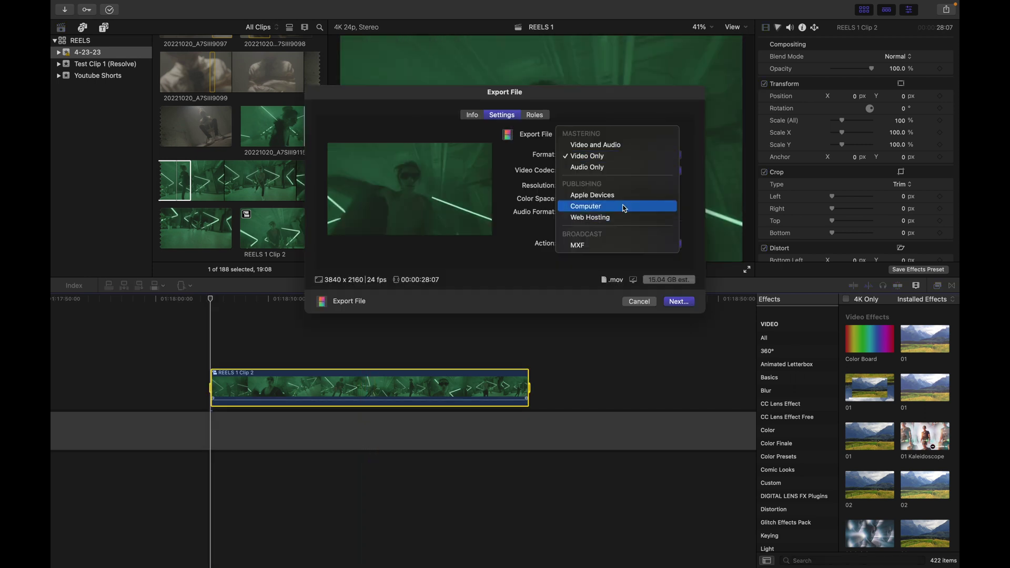
# Set the export to Computer format, H.264 Better Quality, 3840x2160, saved to the Desktop
pyautogui.click(624, 207)
pyautogui.click(606, 171)
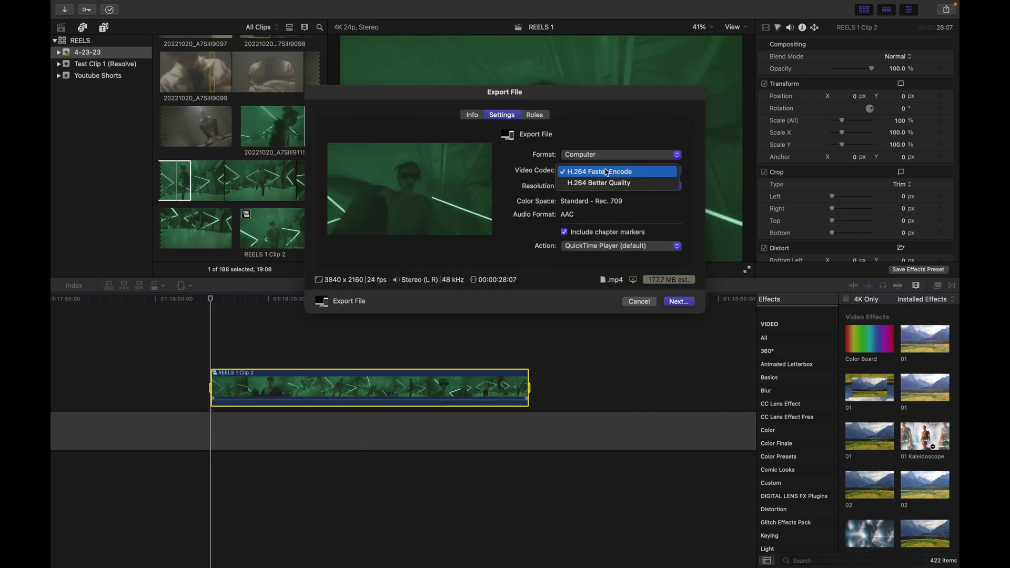
pyautogui.click(605, 182)
pyautogui.click(615, 188)
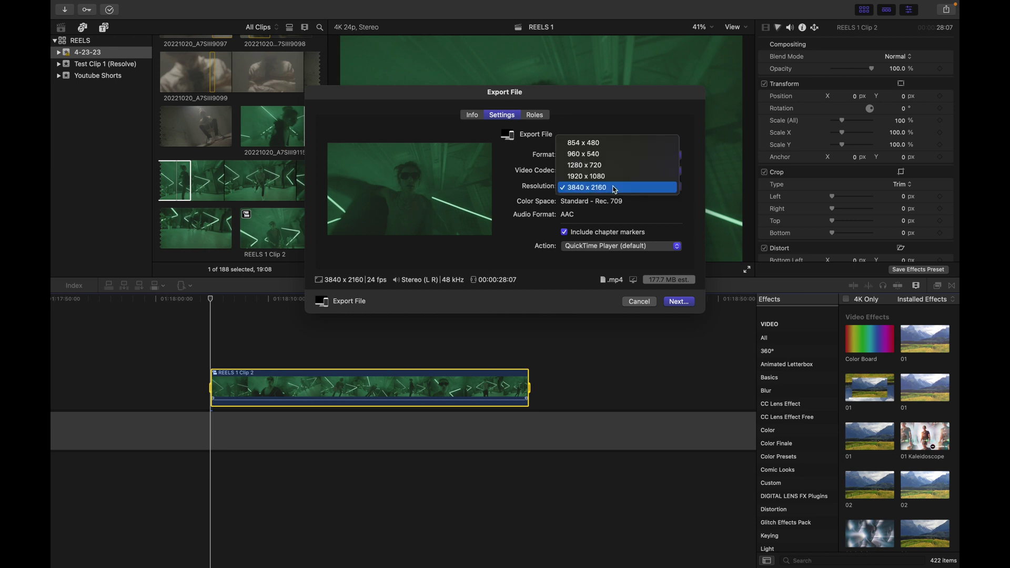
pyautogui.click(615, 188)
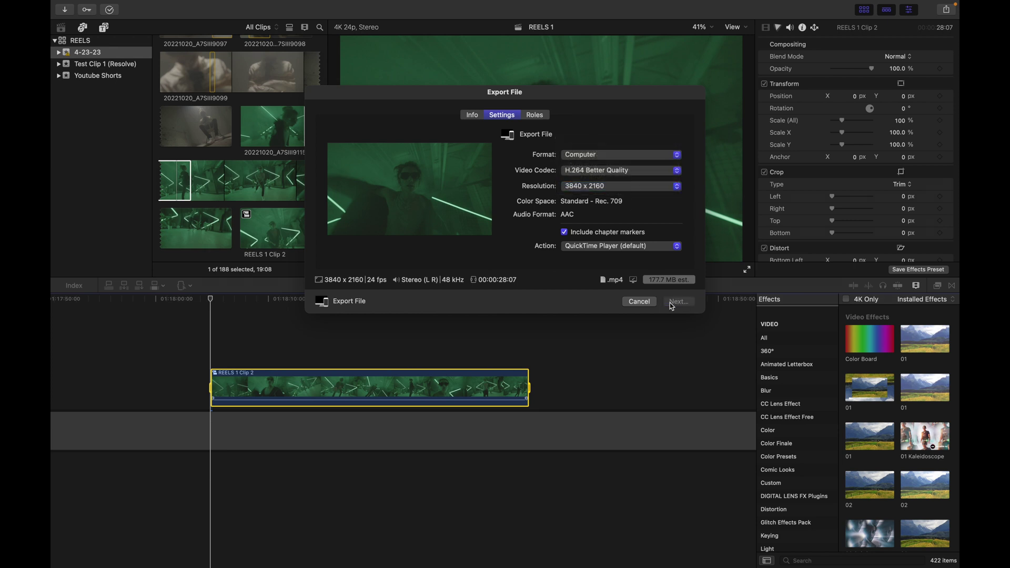
pyautogui.click(678, 301)
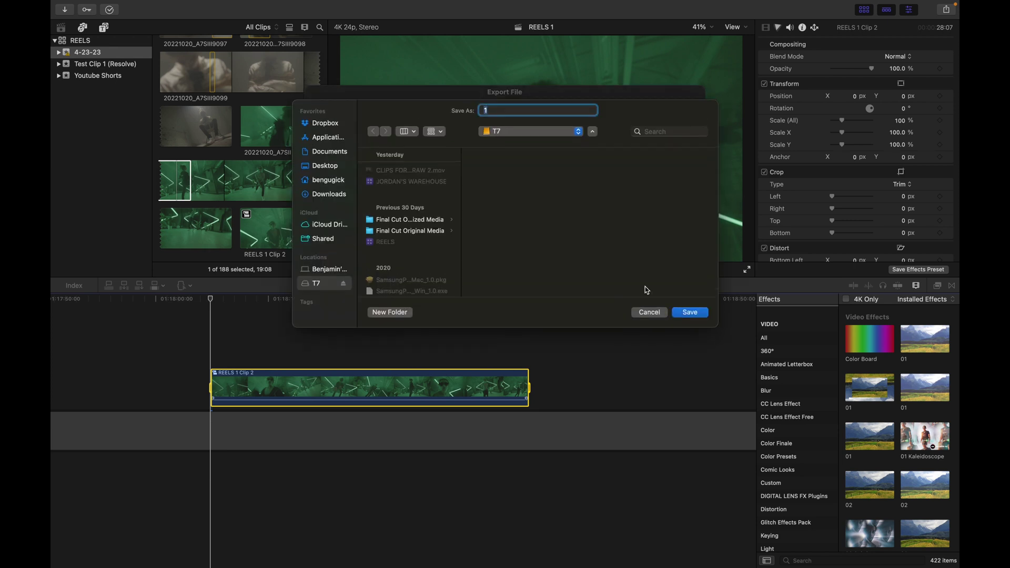
pyautogui.click(324, 170)
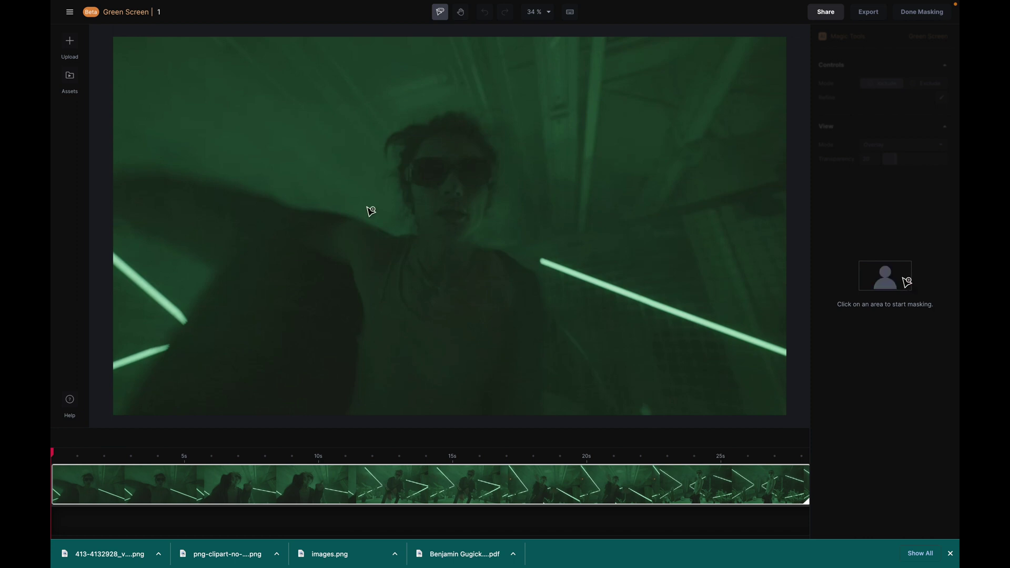
# Add include points on the dancer's head, face, neck and chest
pyautogui.click(421, 155)
pyautogui.click(455, 138)
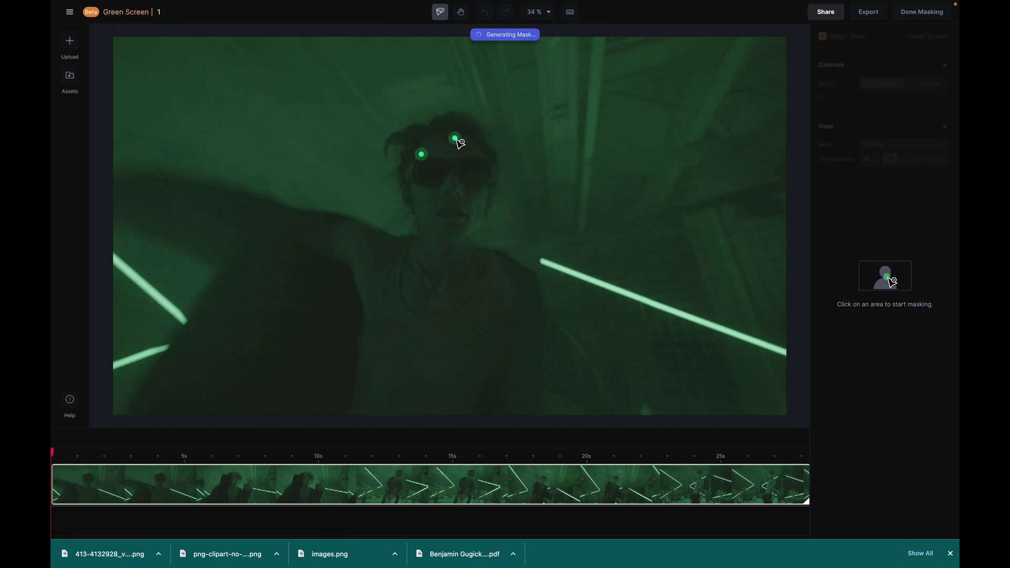
pyautogui.click(478, 195)
pyautogui.click(462, 243)
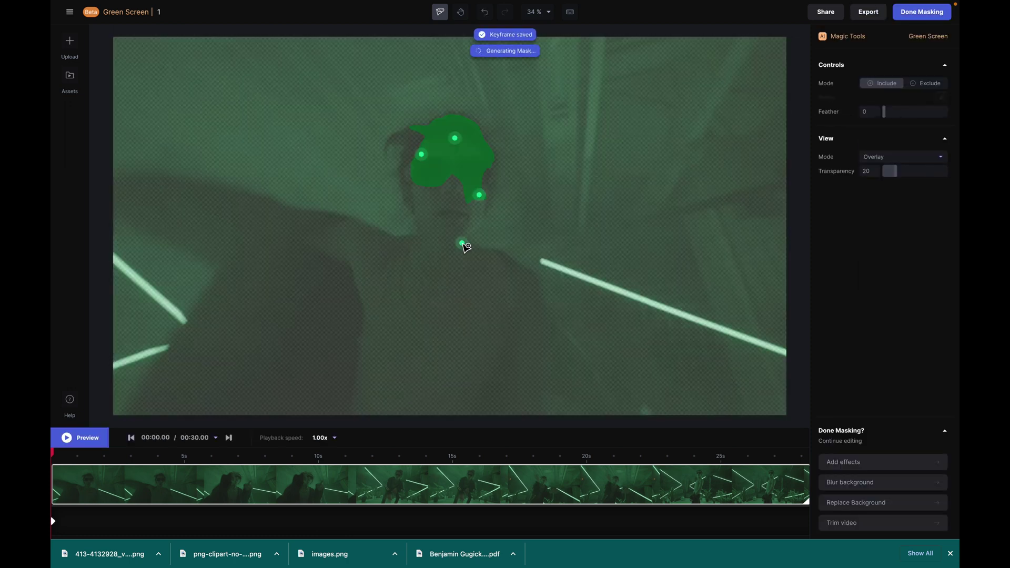
pyautogui.click(512, 276)
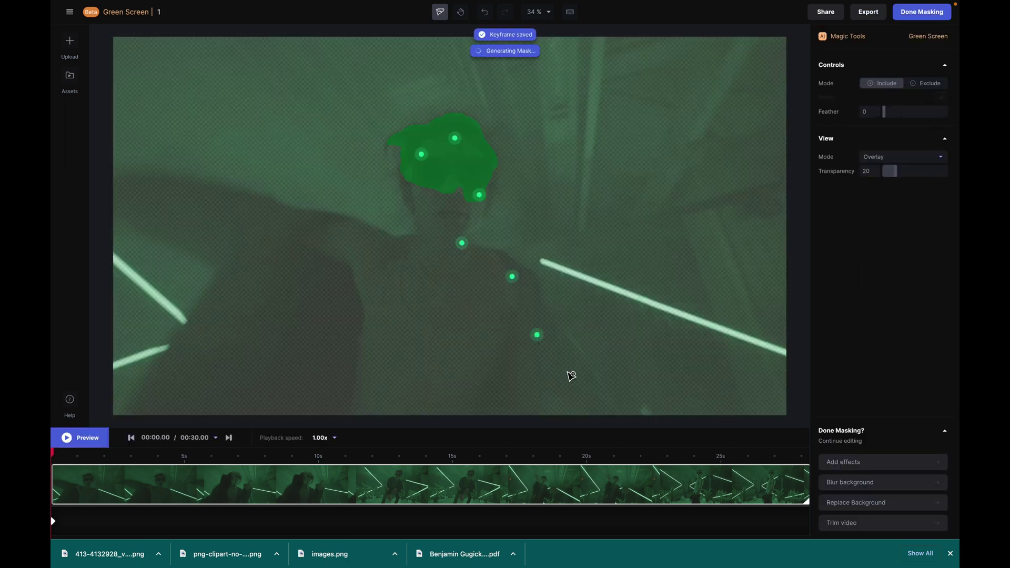
# Extend the mask over the lower body, coat bottom and outstretched arm
pyautogui.click(517, 405)
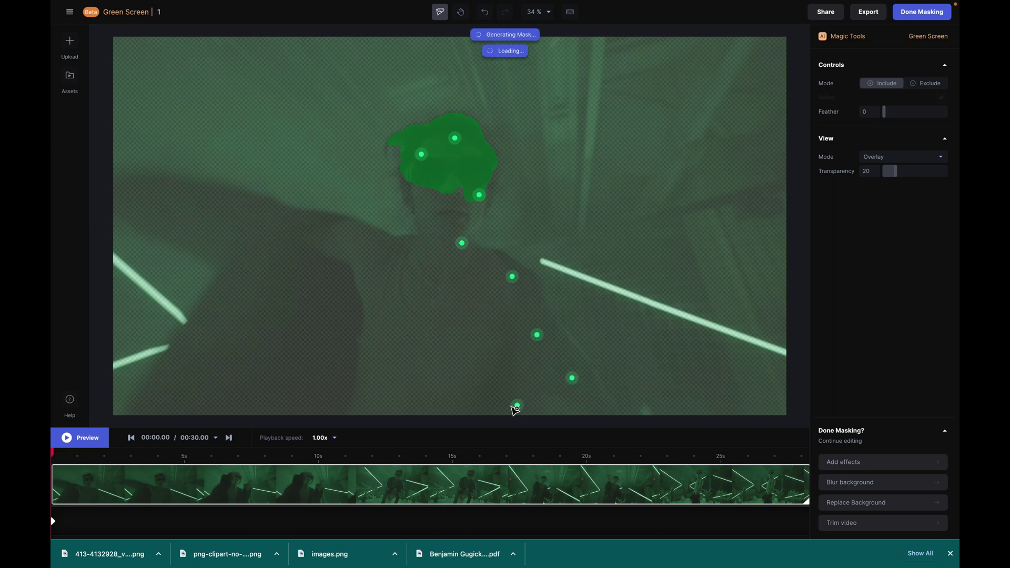
pyautogui.click(435, 406)
pyautogui.click(353, 406)
pyautogui.click(251, 403)
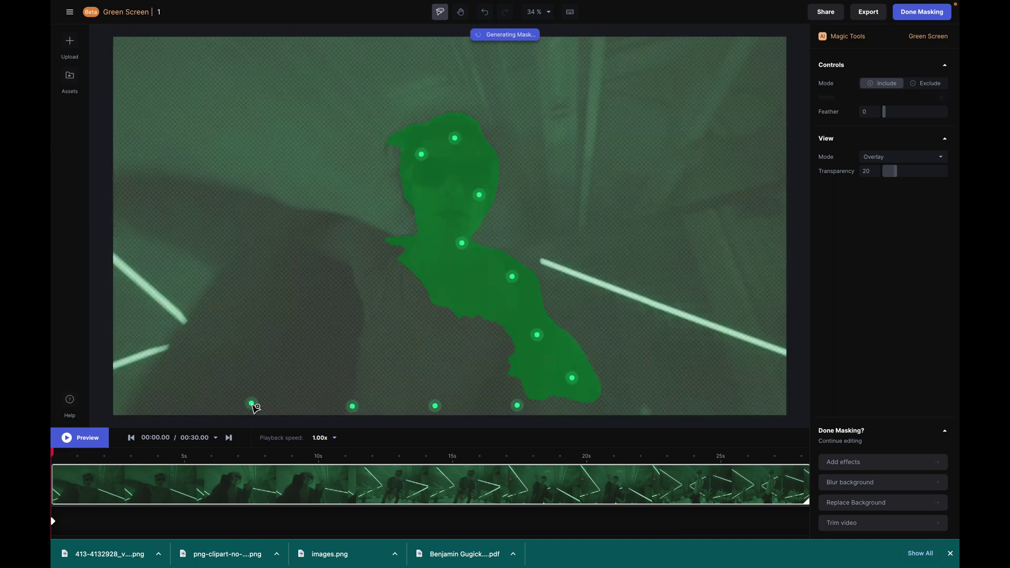
pyautogui.click(172, 406)
pyautogui.click(143, 403)
pyautogui.click(195, 357)
pyautogui.click(228, 310)
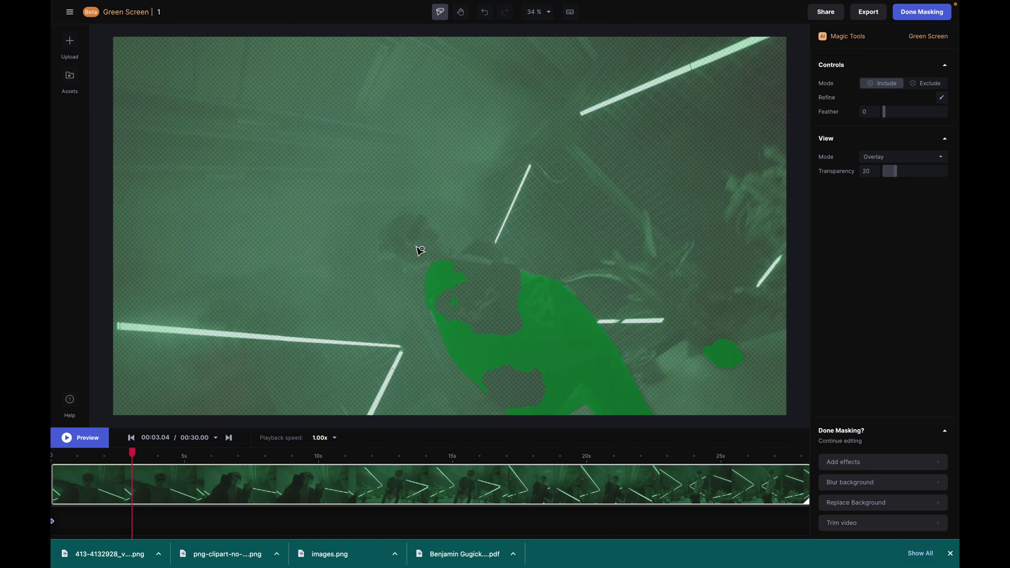
# At about 00:03, add points on the missing head and two gaps so the figure is fully masked
pyautogui.click(396, 235)
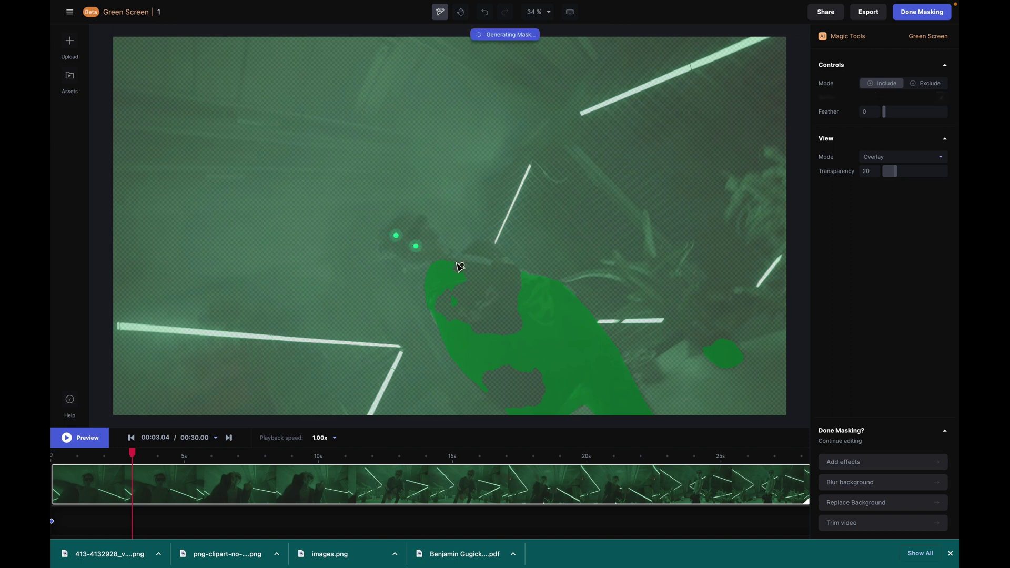
pyautogui.click(457, 297)
pyautogui.click(475, 316)
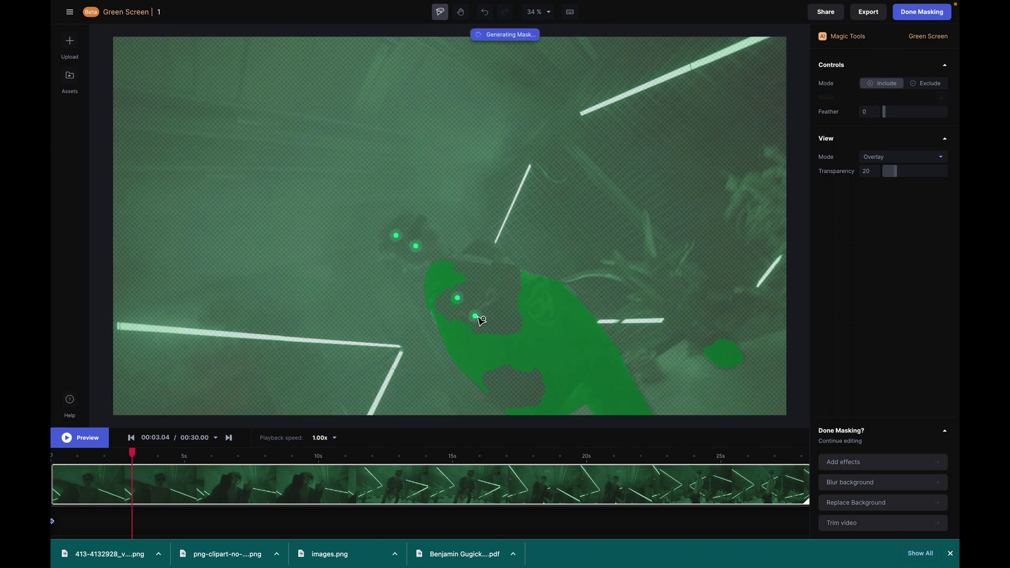
pyautogui.click(483, 256)
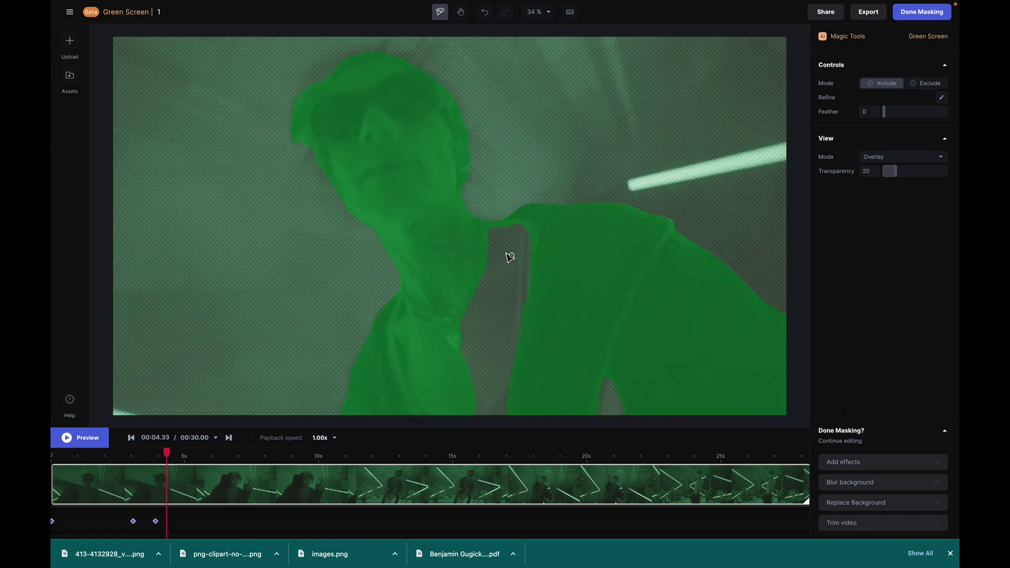
# Add the torso, lower body, legs and feet back into the mask on nearby frames
pyautogui.click(506, 253)
pyautogui.click(489, 360)
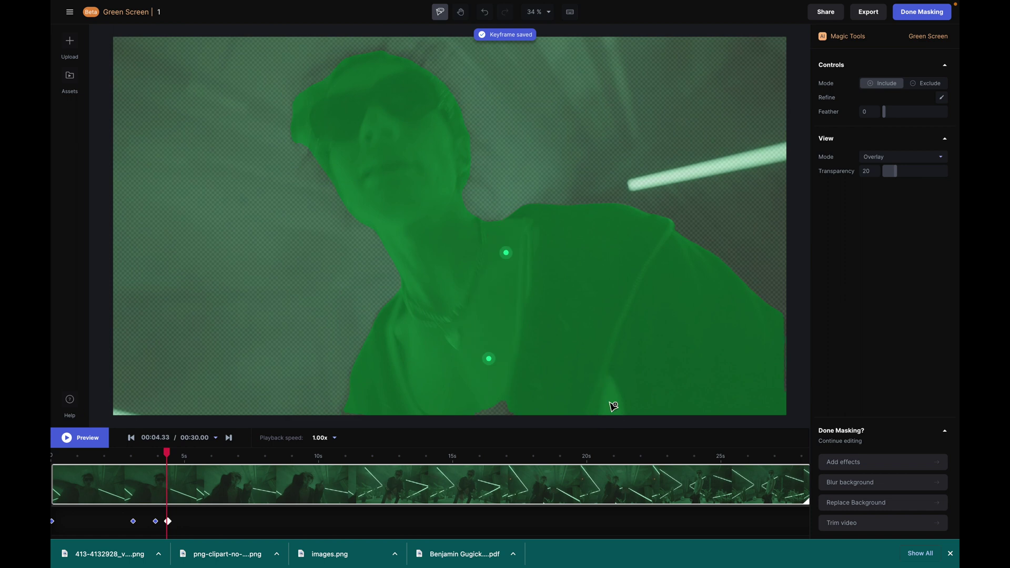
pyautogui.press('Left')
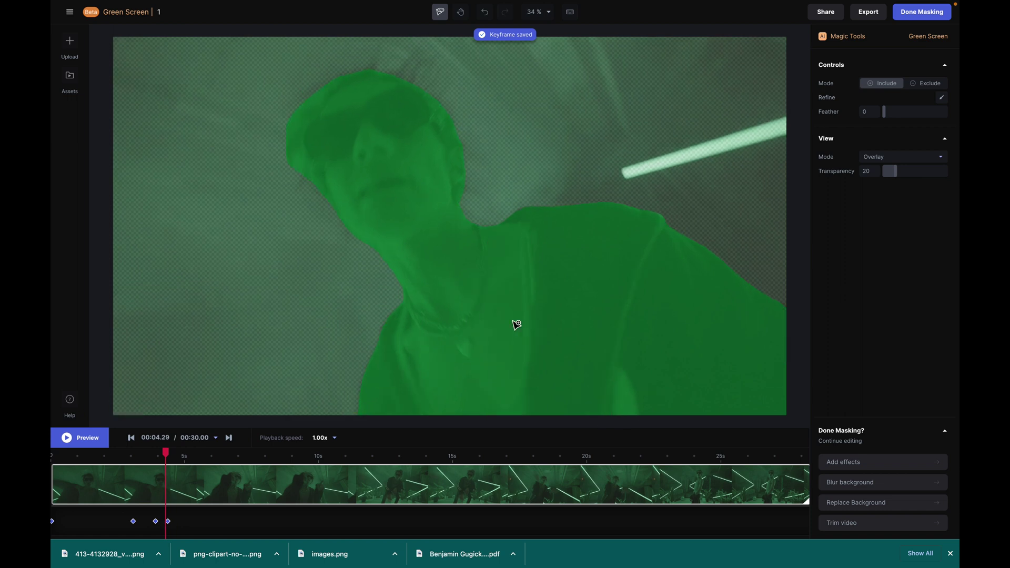
pyautogui.press('Left')
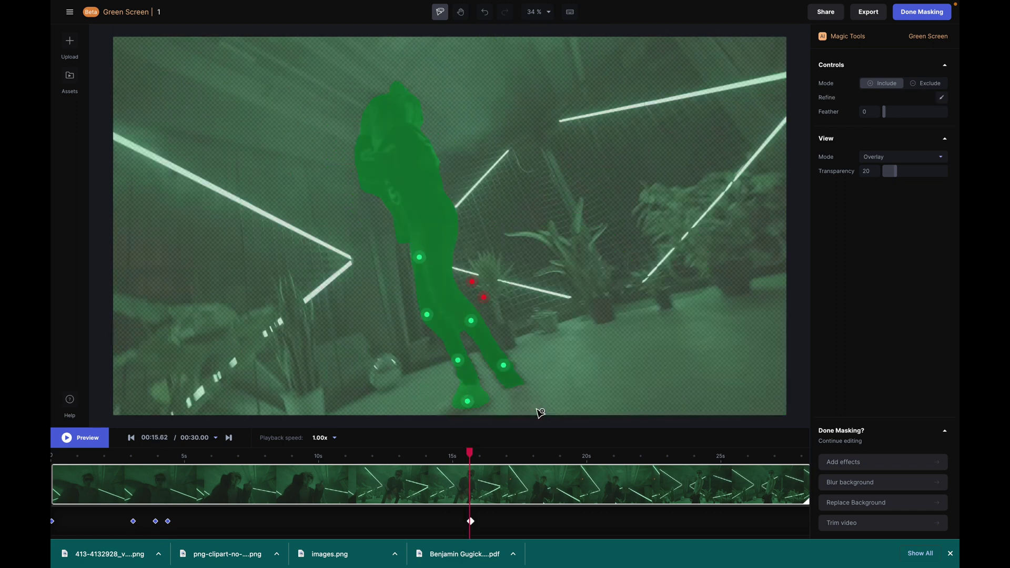
pyautogui.click(519, 393)
pyautogui.click(450, 410)
# Check the propagated mask later in the clip and finish masking
pyautogui.press('Right')
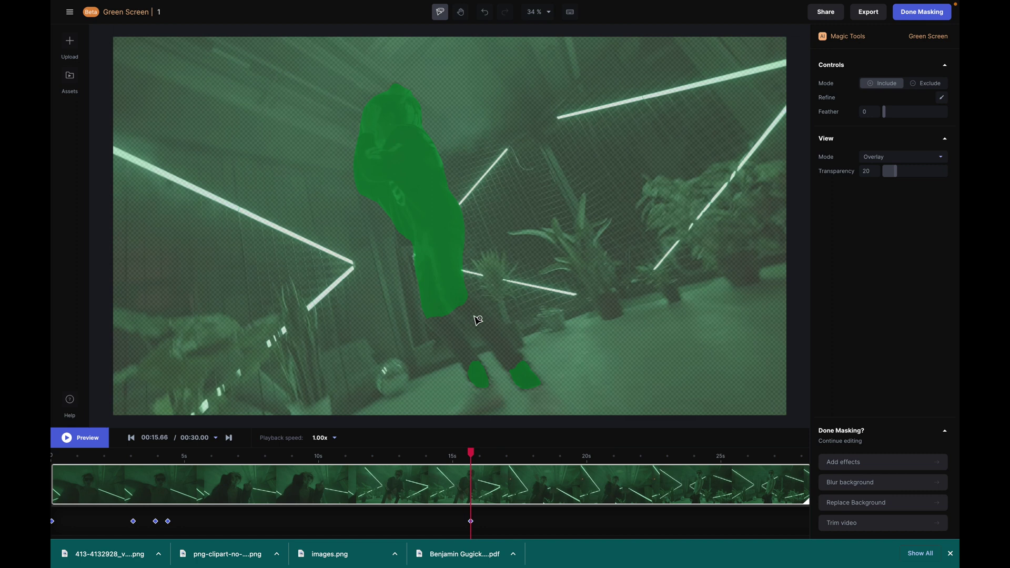
pyautogui.press('Right')
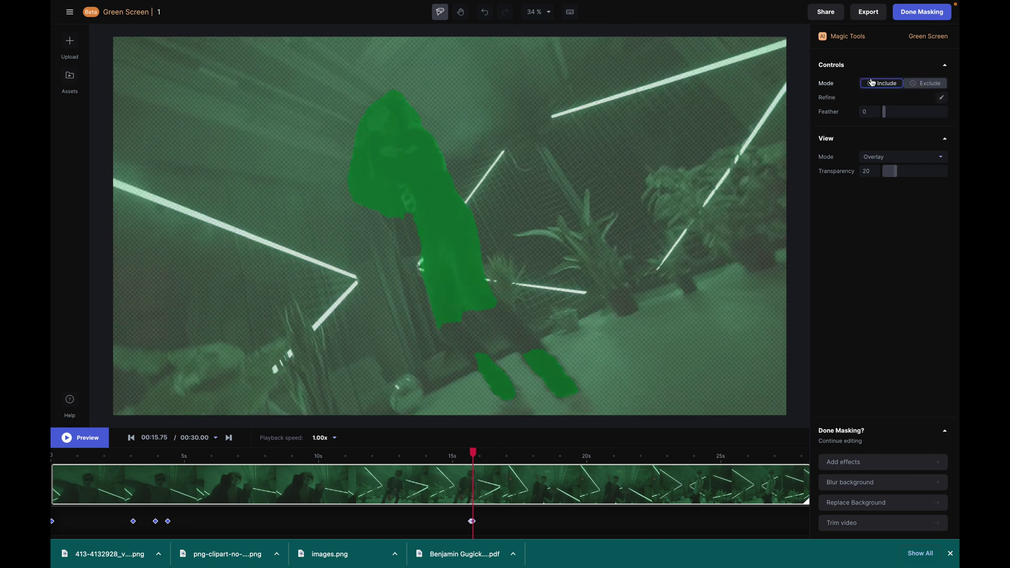
pyautogui.click(597, 453)
pyautogui.click(203, 454)
pyautogui.click(566, 453)
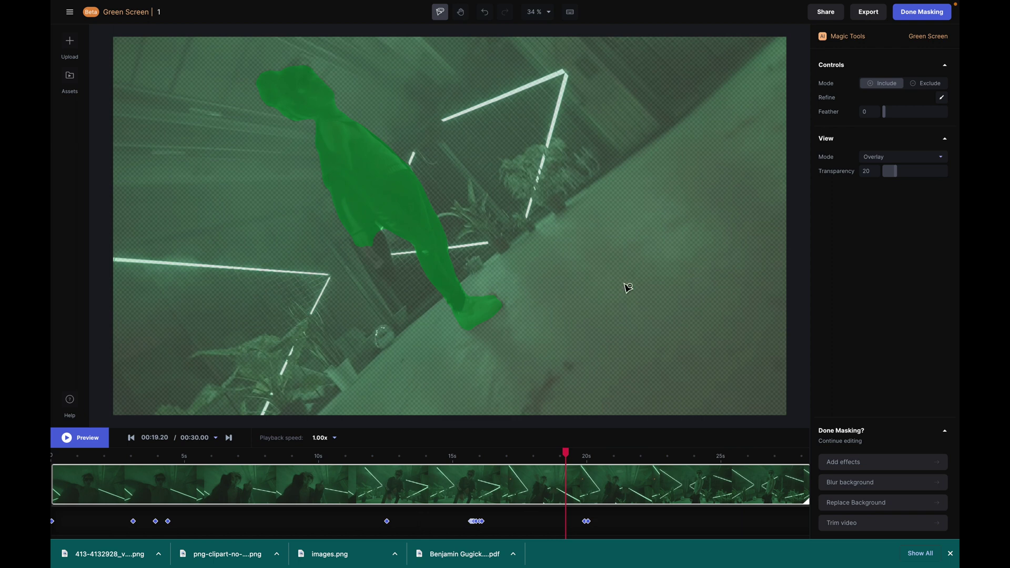
pyautogui.click(893, 16)
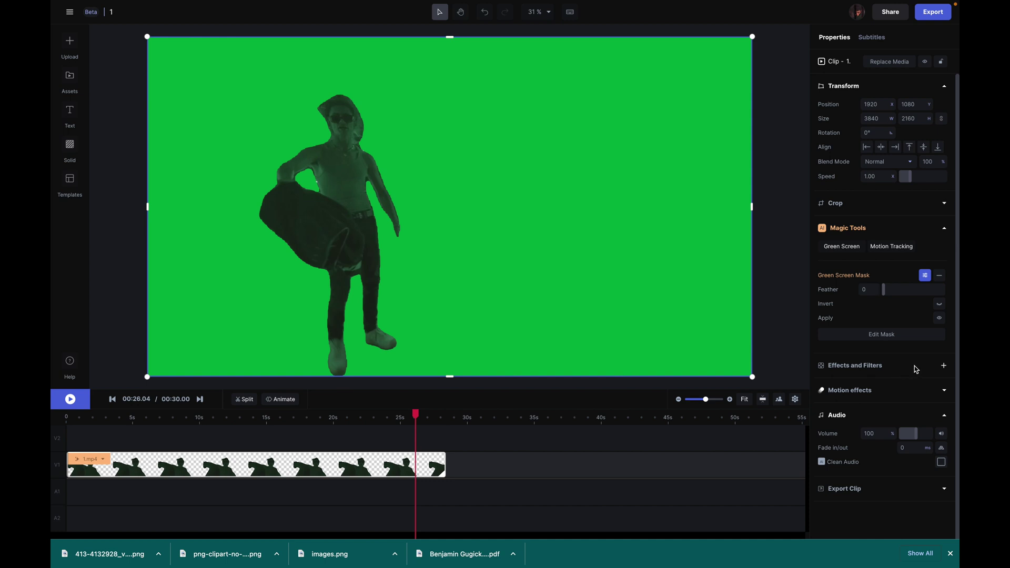
# Add a Brightness & Contrast effect and raise brightness until the subject is solid white
pyautogui.click(945, 366)
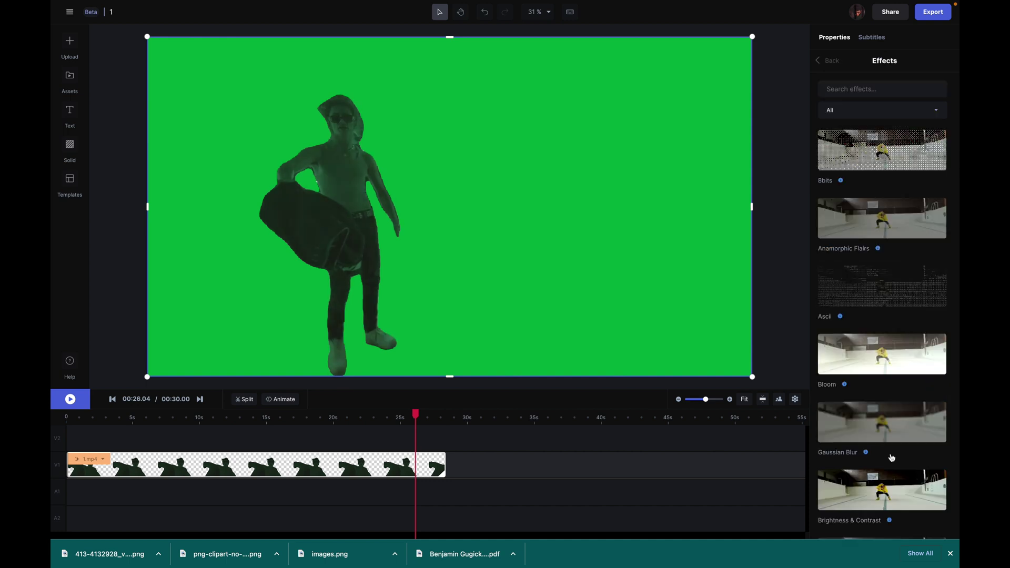
pyautogui.scroll(-3, 891, 458)
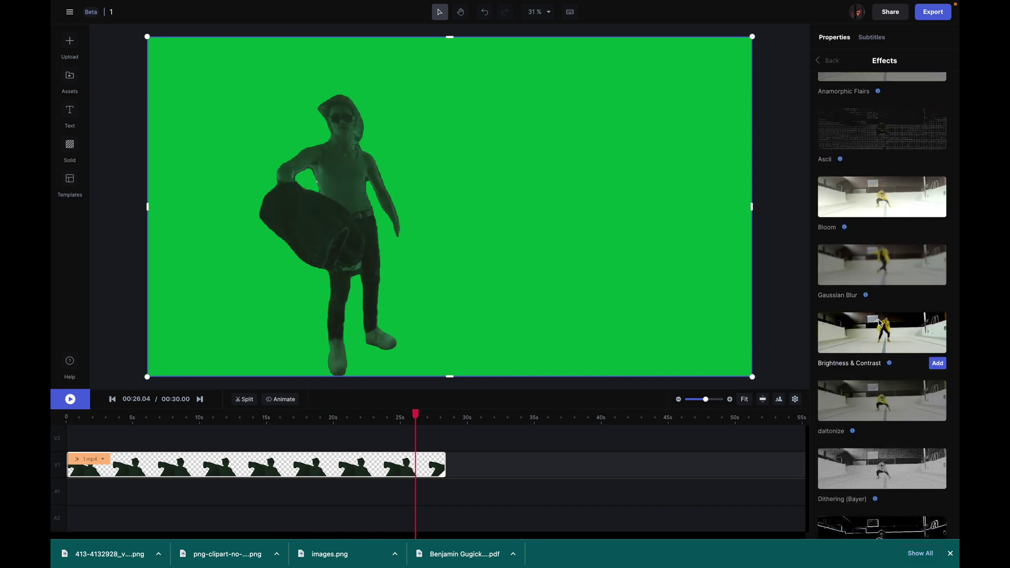
pyautogui.click(878, 322)
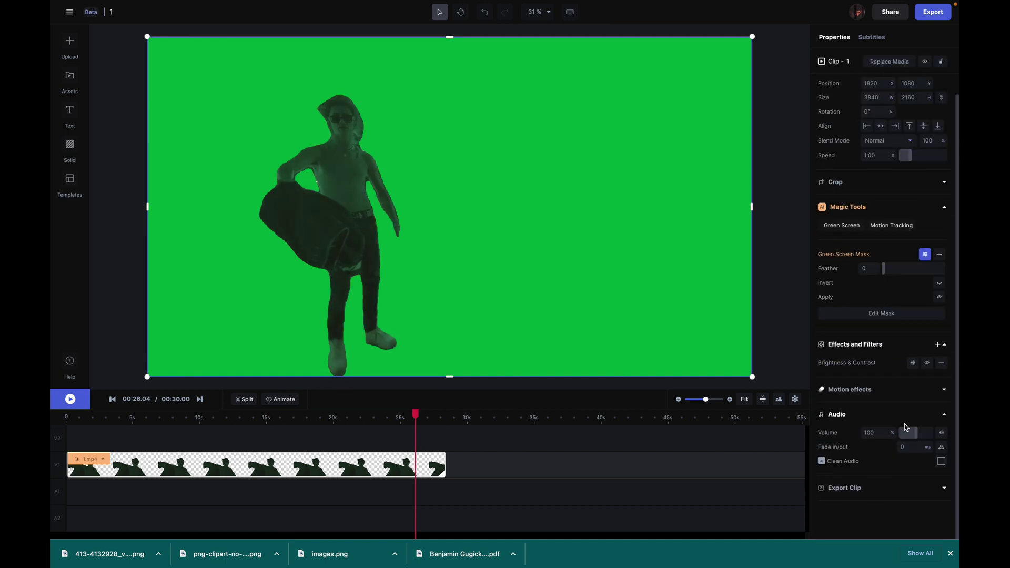
pyautogui.click(914, 365)
pyautogui.moveTo(922, 377); pyautogui.dragTo(952, 381)
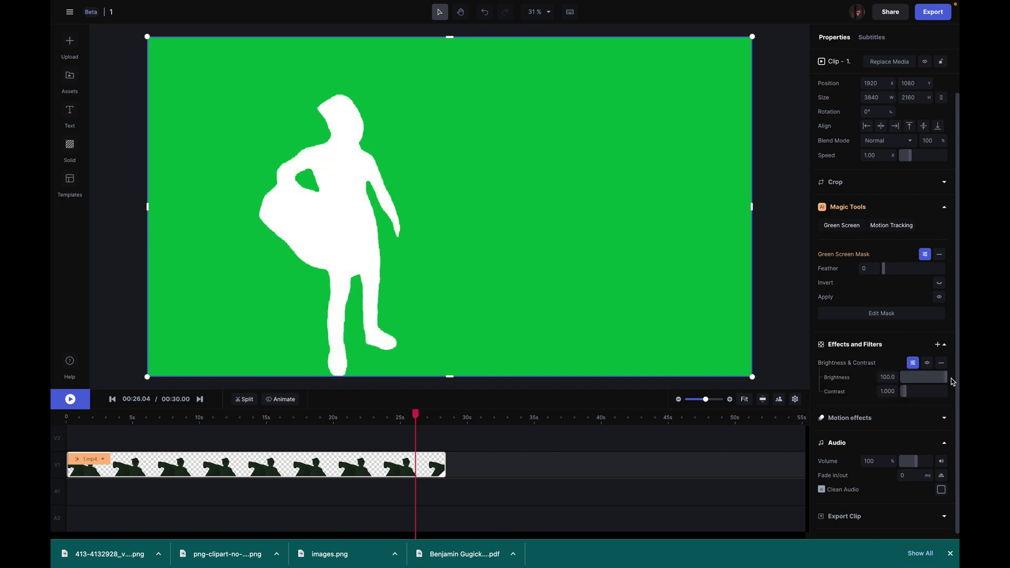
pyautogui.press('Escape')
# Export the 720p video and download the finished 1 720p file from Assets
pyautogui.click(932, 11)
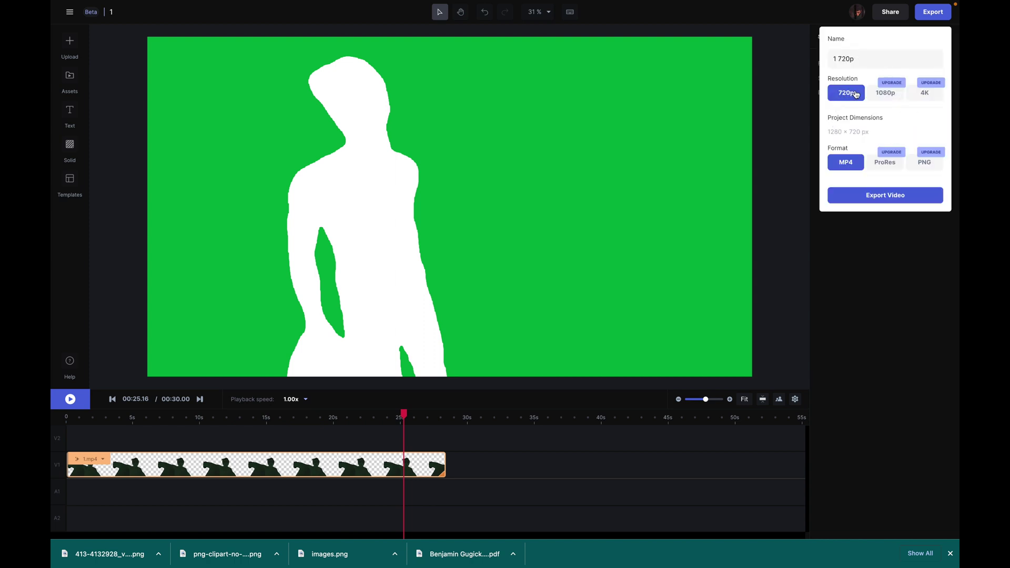
pyautogui.click(889, 196)
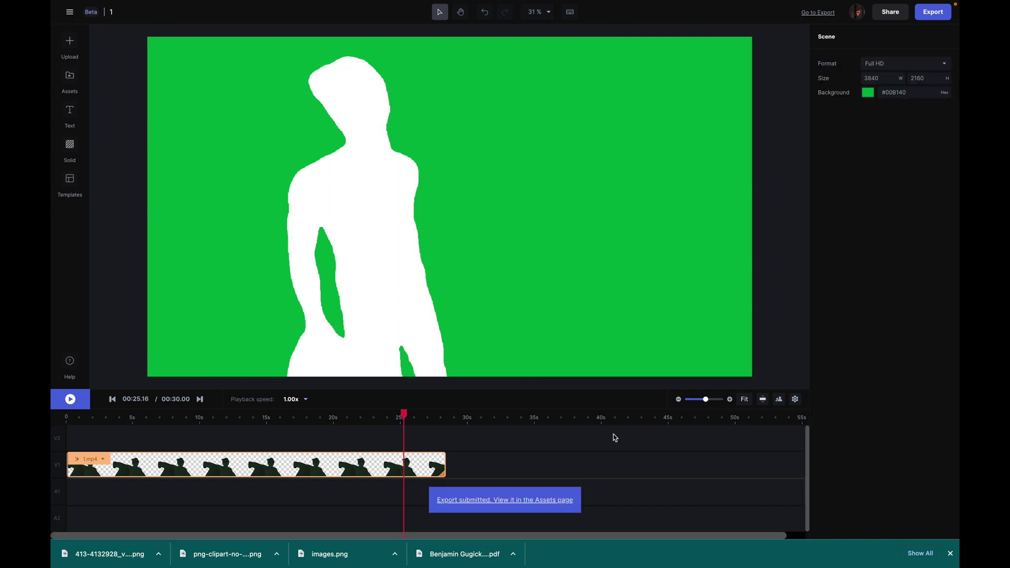
pyautogui.click(538, 500)
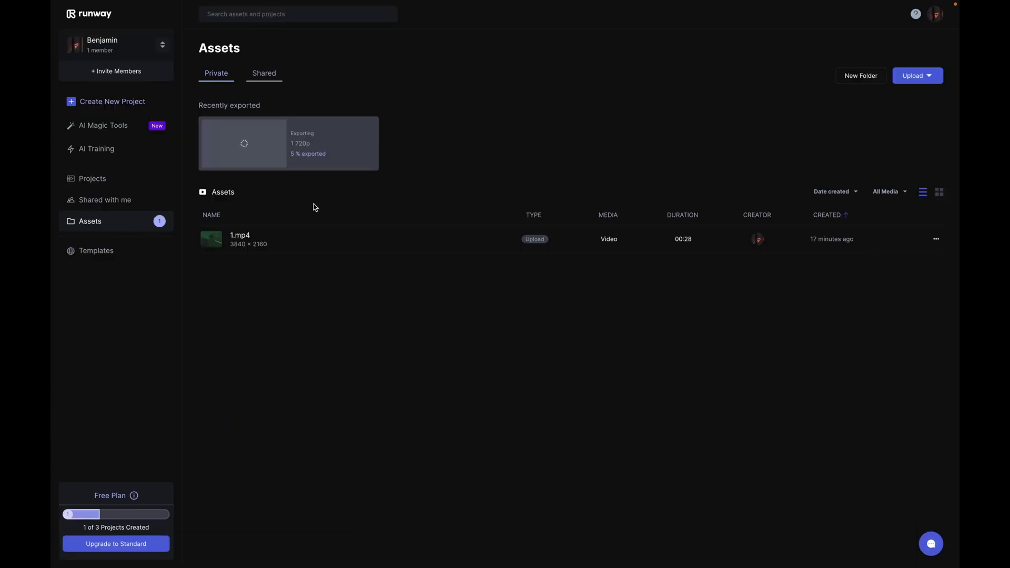
pyautogui.click(823, 322)
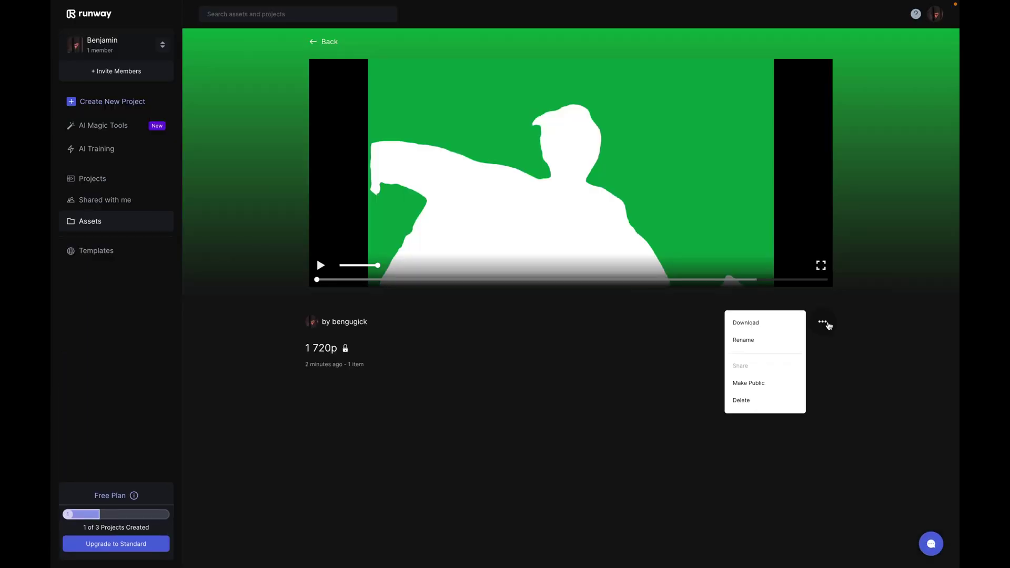
pyautogui.click(763, 323)
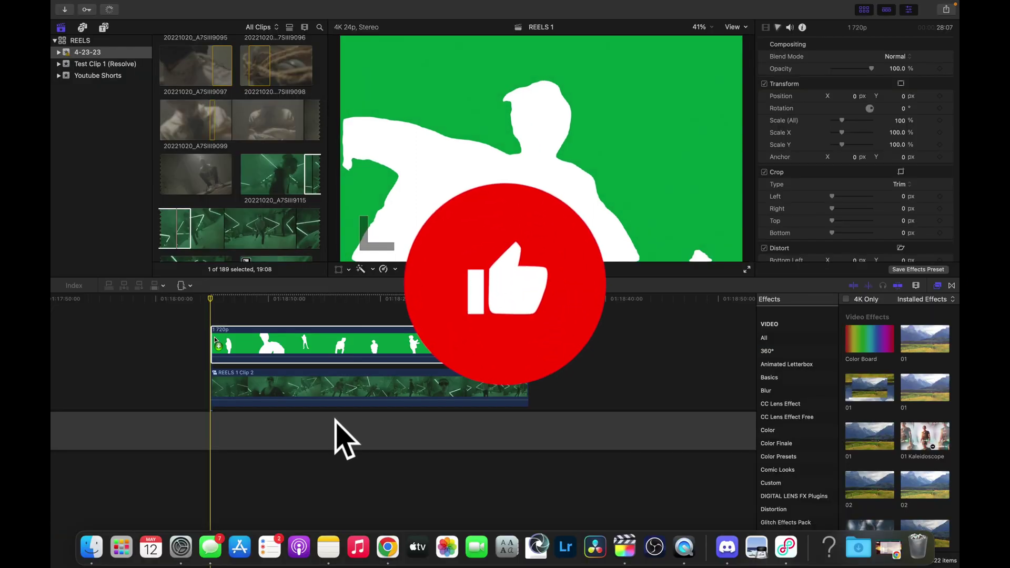
# Place the downloaded 1 720p clip above the footage and apply the Keyer effect to it
pyautogui.moveTo(213, 336); pyautogui.dragTo(214, 337)
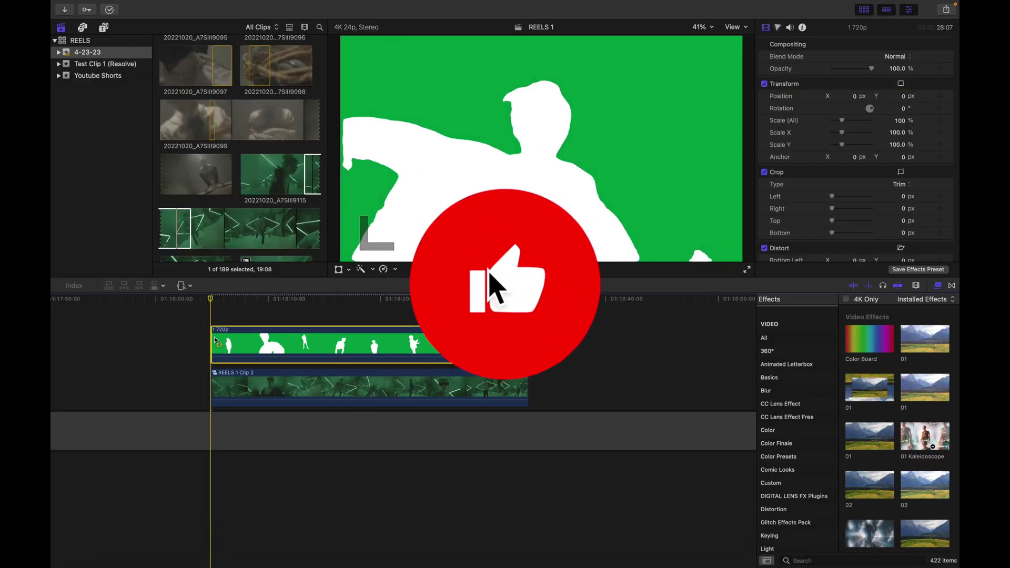
pyautogui.click(799, 562)
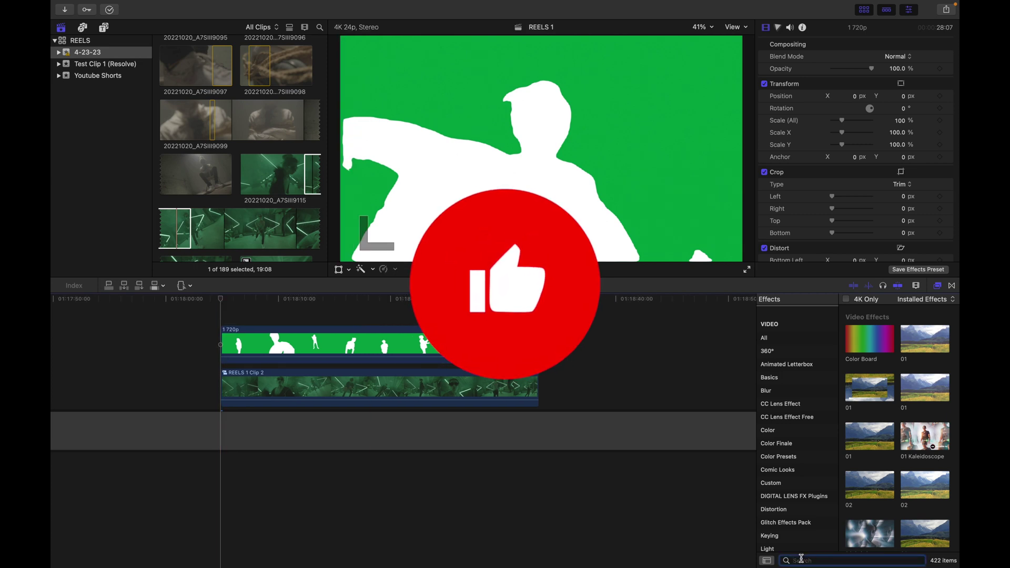
pyautogui.write('key')
pyautogui.moveTo(868, 337); pyautogui.dragTo(445, 347)
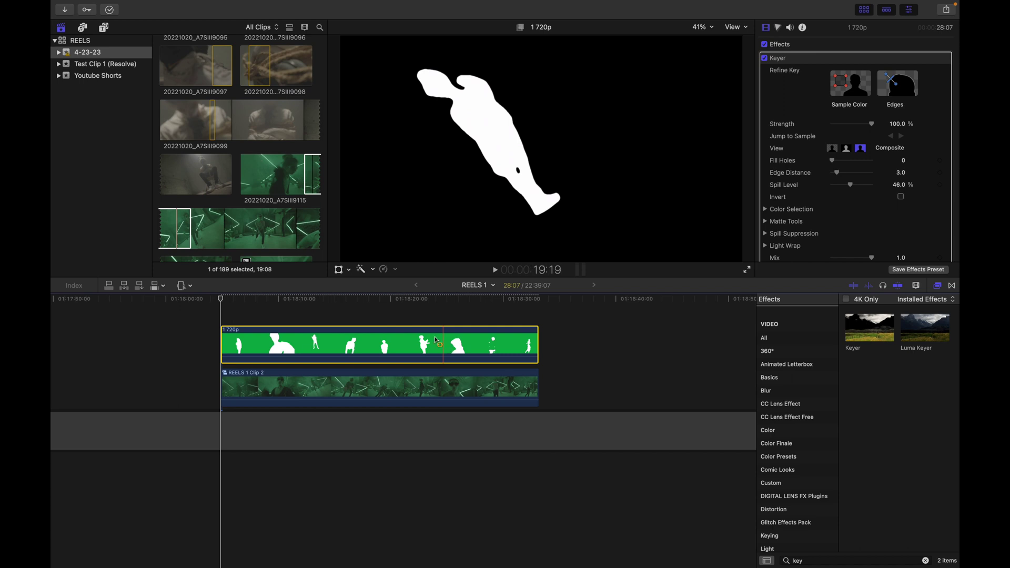
# Add a black Custom generator beneath the keyed mask clip
pyautogui.click(104, 28)
pyautogui.scroll(-10, 102, 158)
pyautogui.click(88, 177)
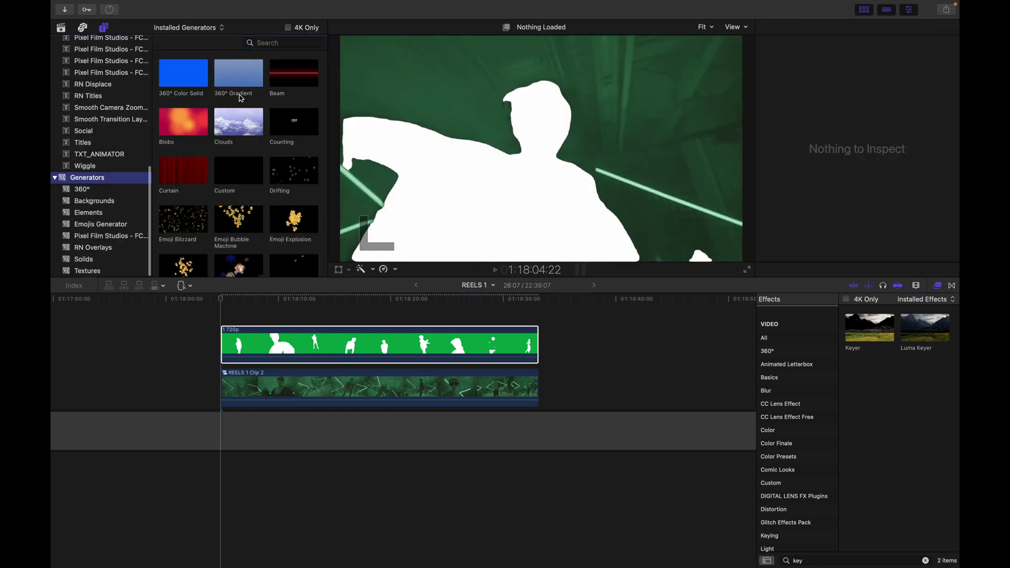
pyautogui.moveTo(238, 170); pyautogui.dragTo(221, 350)
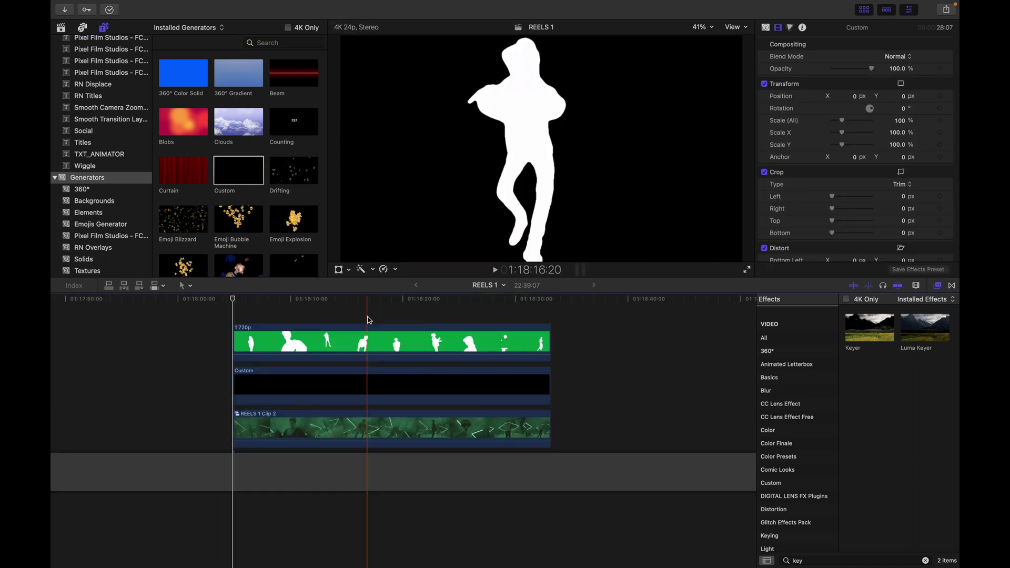
# Combine the mask clip and generator into compound clip REELS 1 Clip 3
pyautogui.moveTo(368, 320); pyautogui.dragTo(371, 380)
pyautogui.rightClick(370, 380)
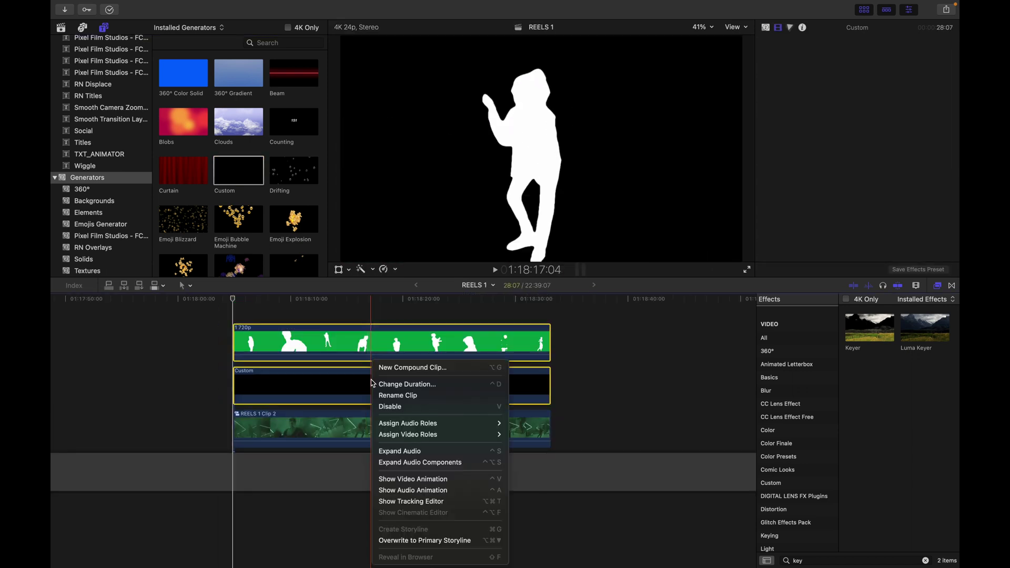
pyautogui.click(382, 367)
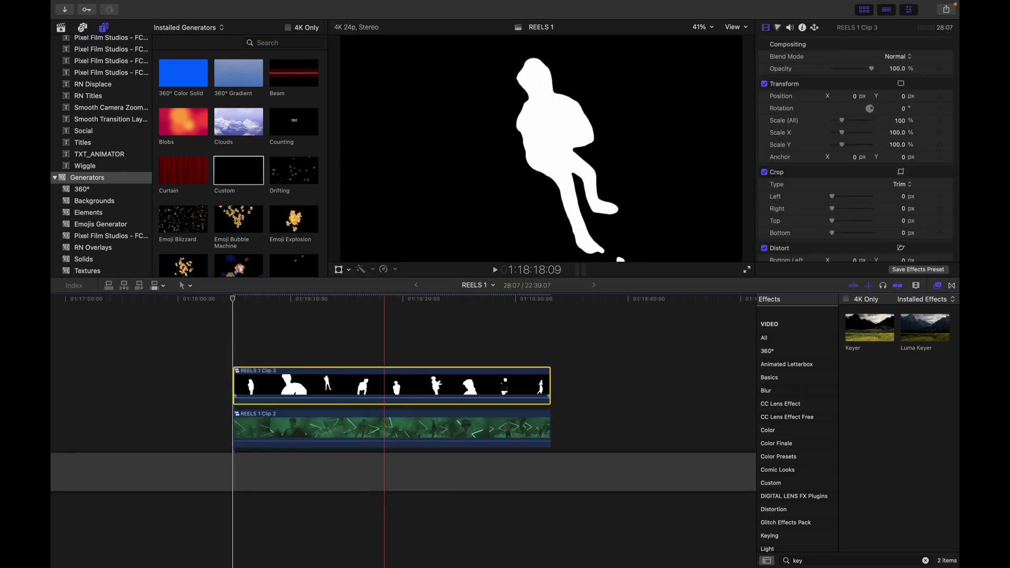
pyautogui.click(305, 422)
# Duplicate the footage onto the track above and set the 1 720p mask's blend mode to Stencil Luma
pyautogui.moveTo(305, 422); pyautogui.dragTo(306, 400)
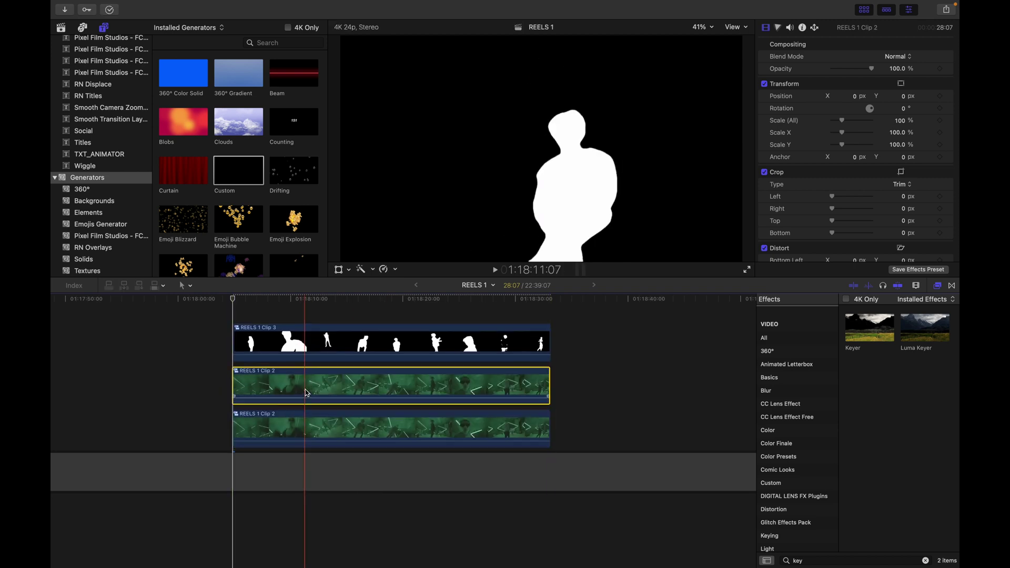
pyautogui.click(315, 329)
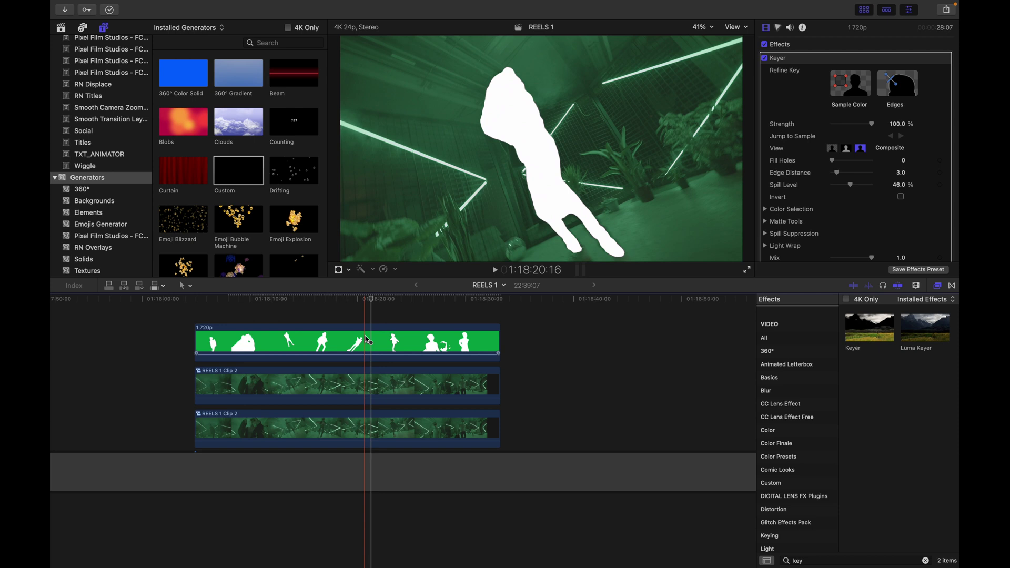
pyautogui.click(368, 340)
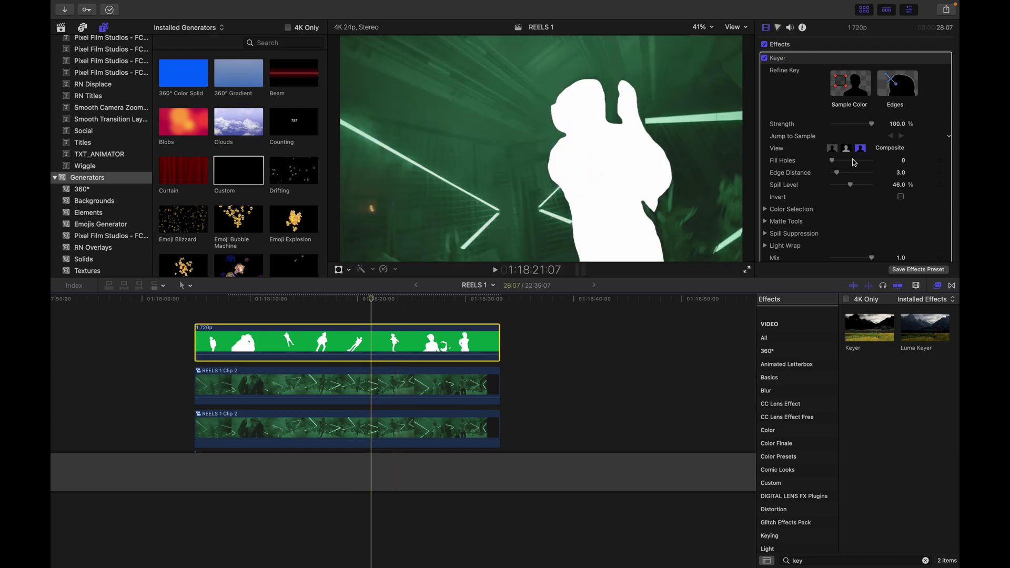
pyautogui.scroll(-6, 859, 182)
pyautogui.click(913, 99)
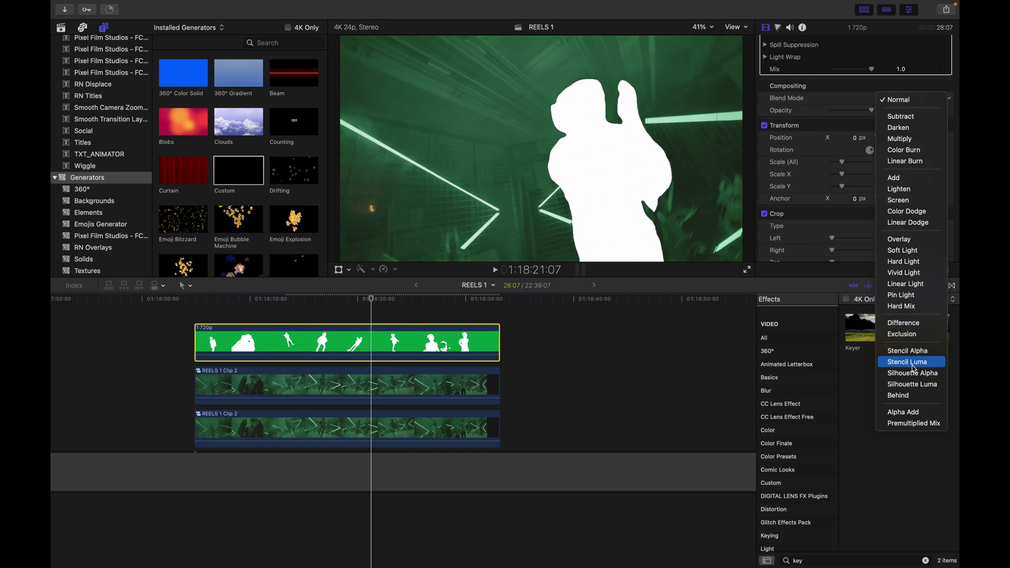
pyautogui.click(913, 363)
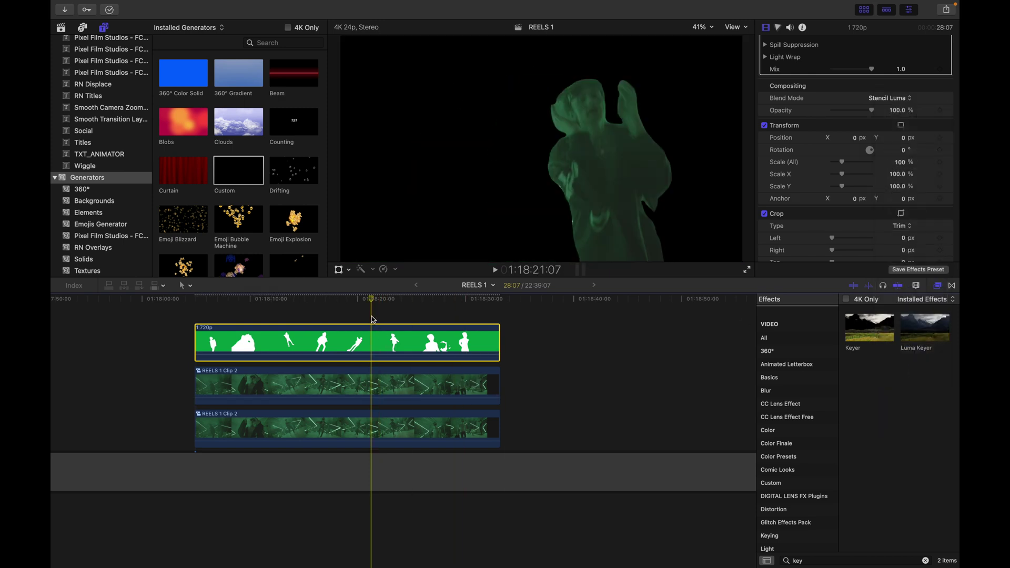
# Merge the mask and duplicated footage into a new compound clip
pyautogui.keyDown('super'); pyautogui.click(371, 389); pyautogui.keyUp('super')
pyautogui.rightClick(374, 339)
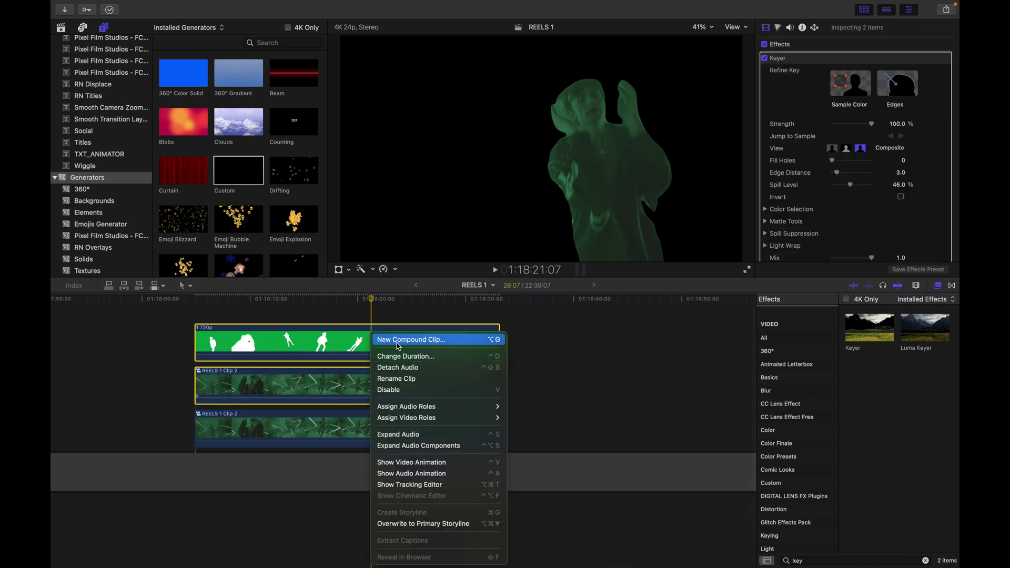
pyautogui.click(399, 343)
pyautogui.press('Return')
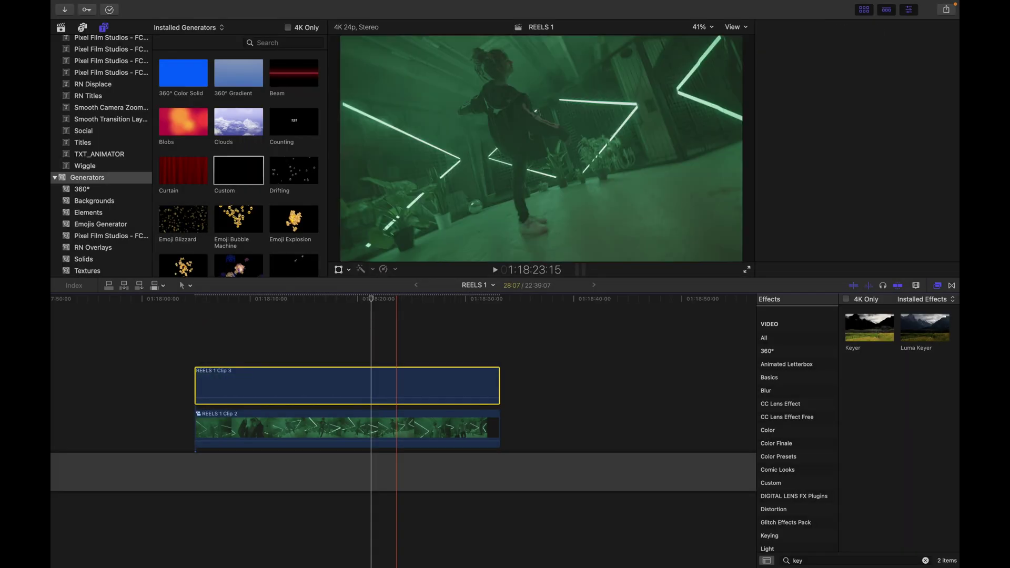
# Toggle the REELS 1 Clip 2 background off to preview the cut-out dancer
pyautogui.click(373, 429)
pyautogui.press('v')
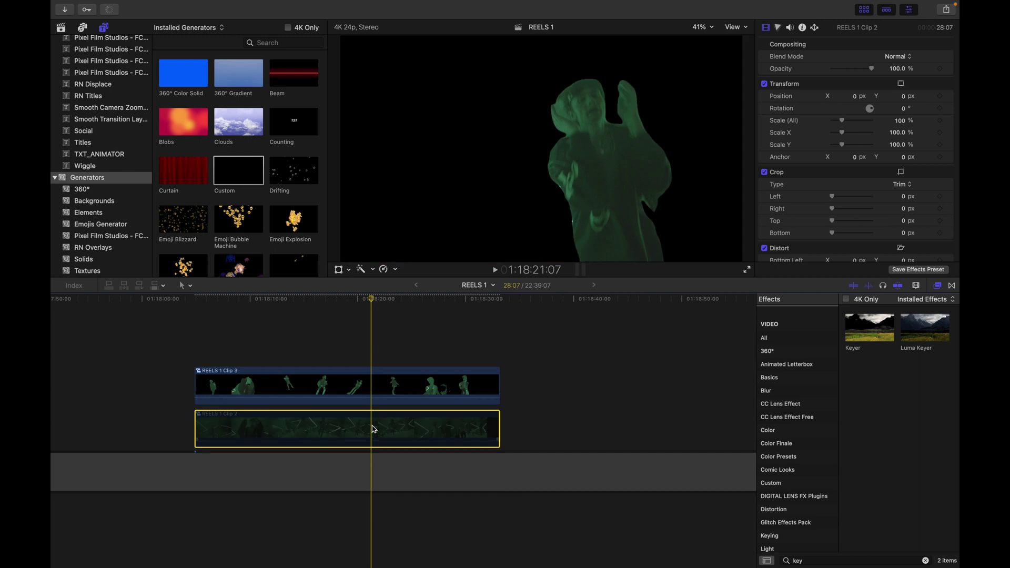
pyautogui.press('v')
pyautogui.press('v')
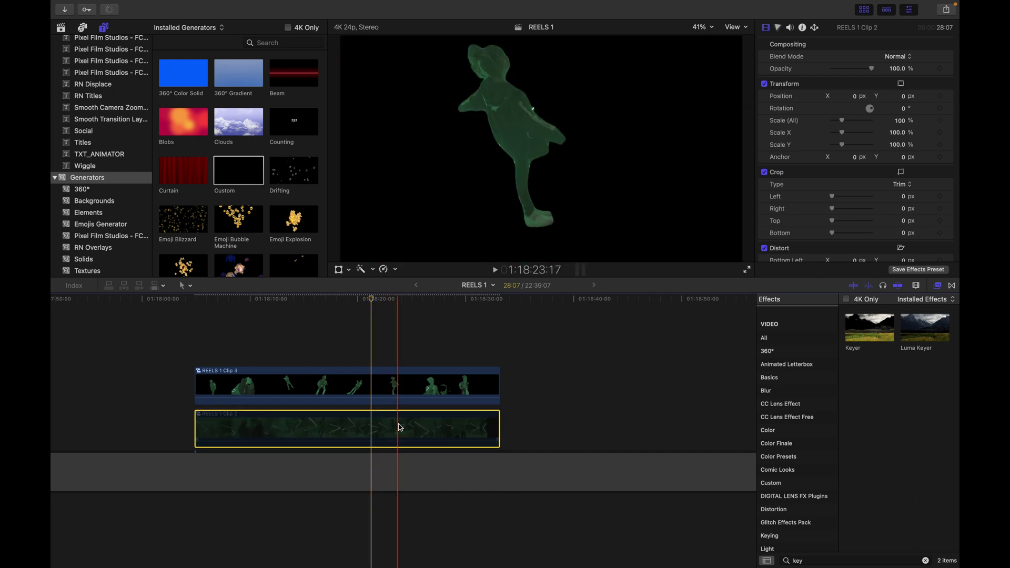
pyautogui.press('v')
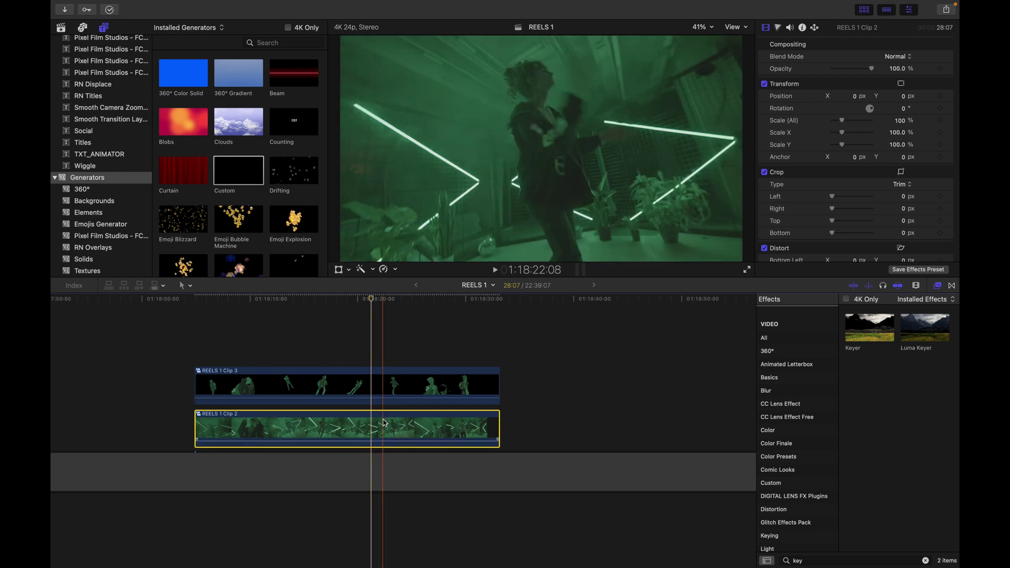
pyautogui.click(196, 362)
pyautogui.press('super+equal')
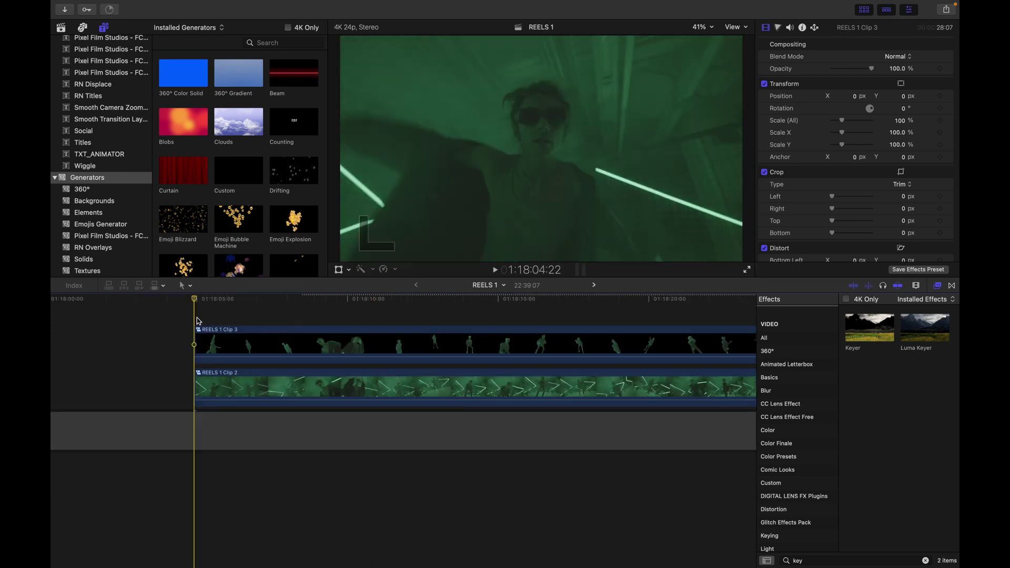
# Select the REELS 1 Clip 2 background footage to crop it 600 px each side
pyautogui.click(205, 390)
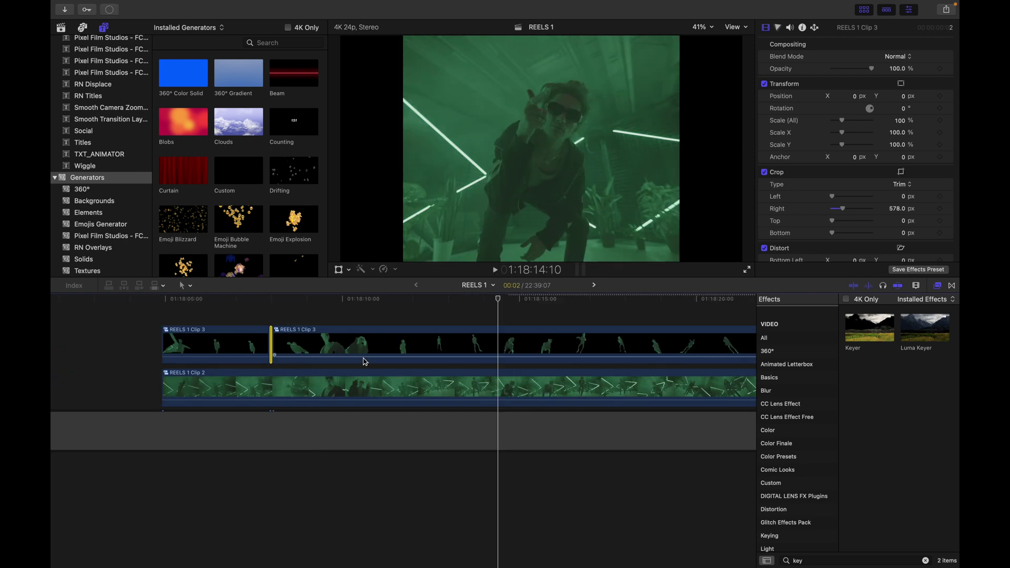
pyautogui.click(500, 395)
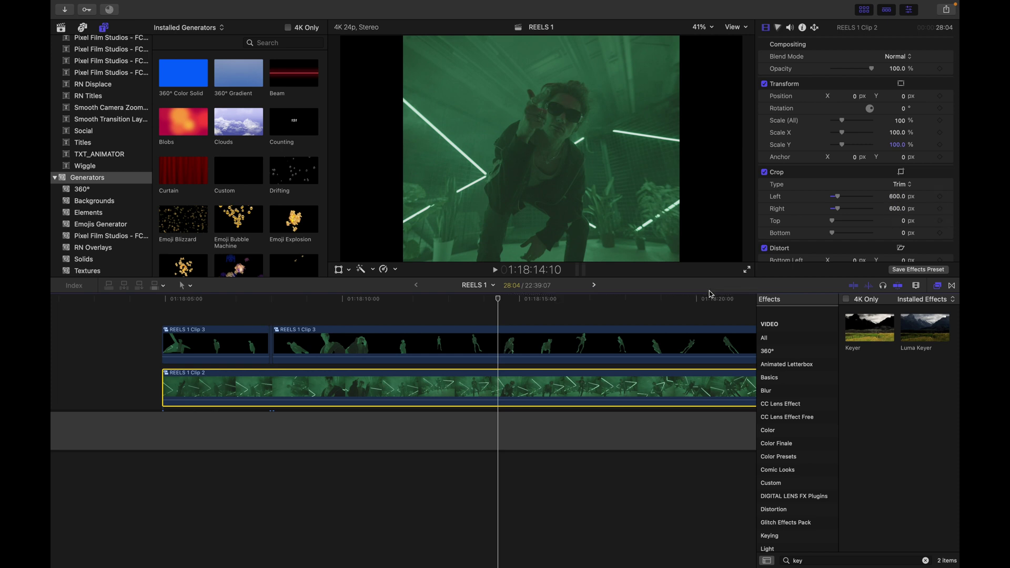
pyautogui.hscroll(5, 710, 295)
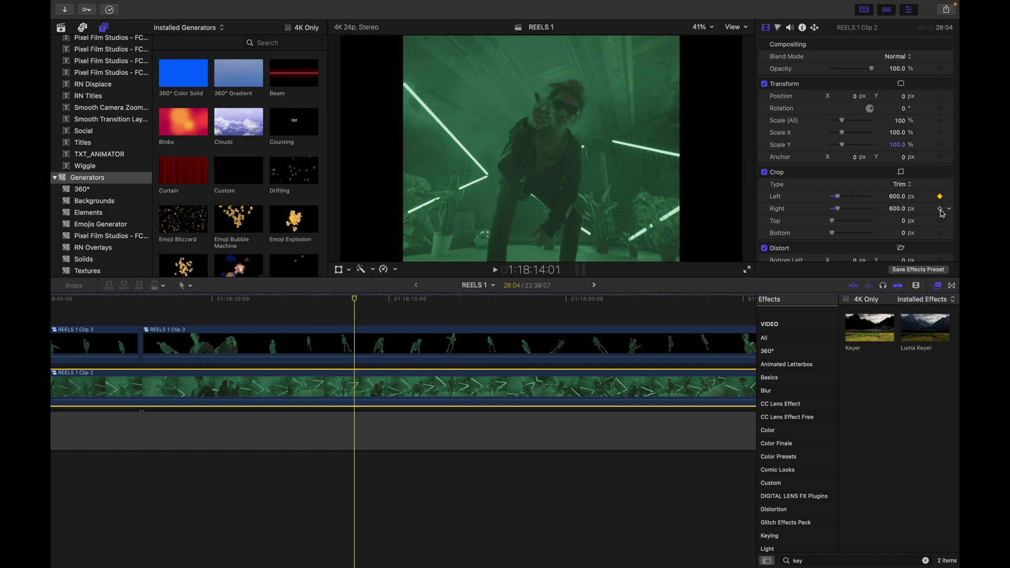
# At 1:18:14:04, keyframe Crop Left and Crop Right at 300 px
pyautogui.press('space')
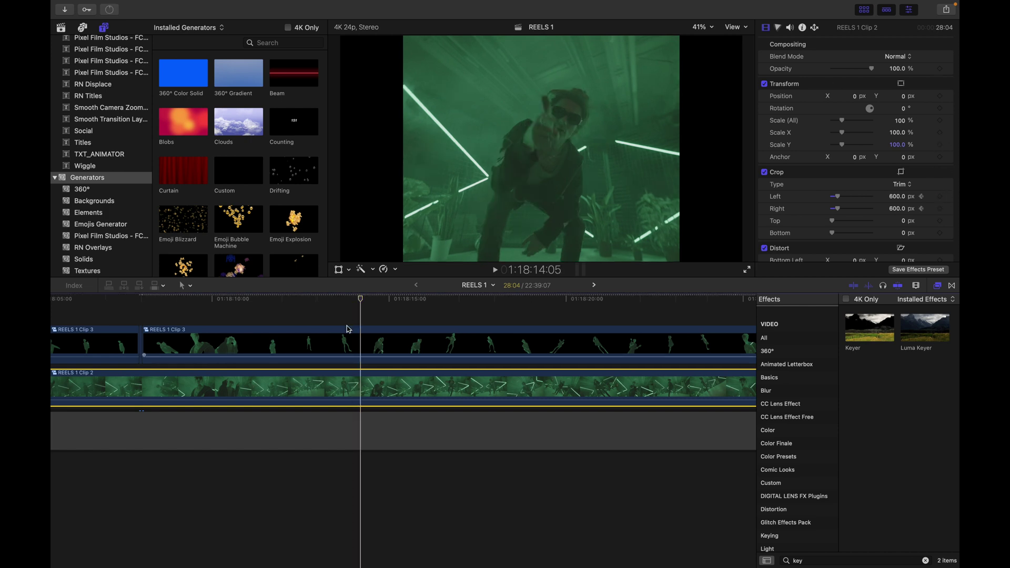
pyautogui.press('Left')
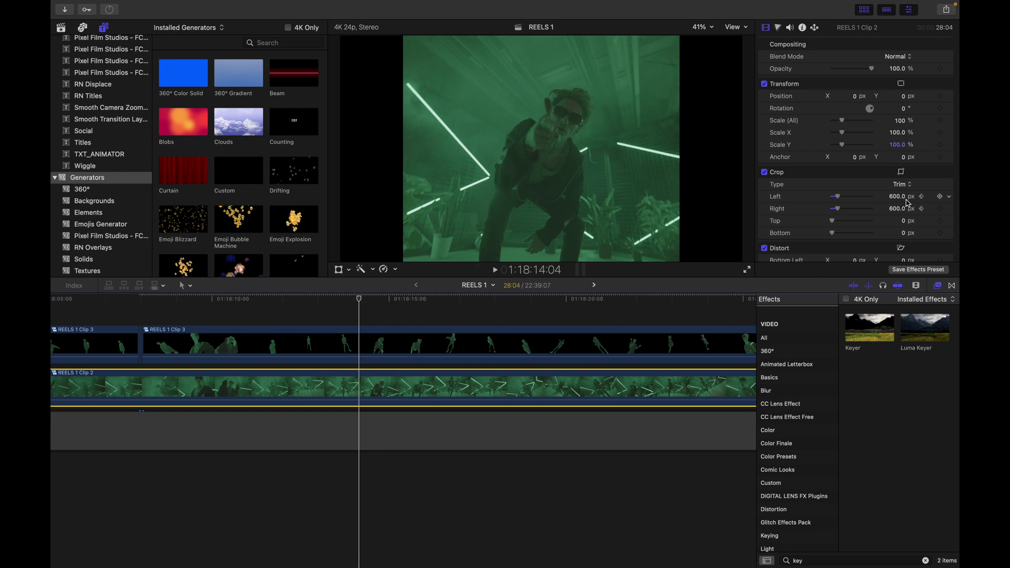
pyautogui.click(899, 200)
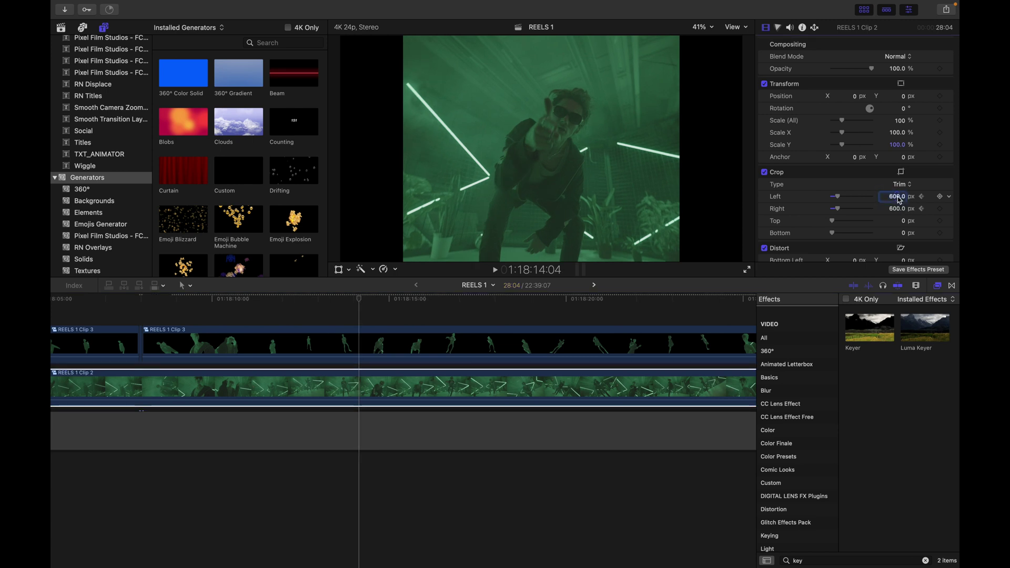
pyautogui.write('3')
pyautogui.press('Tab')
pyautogui.write('300')
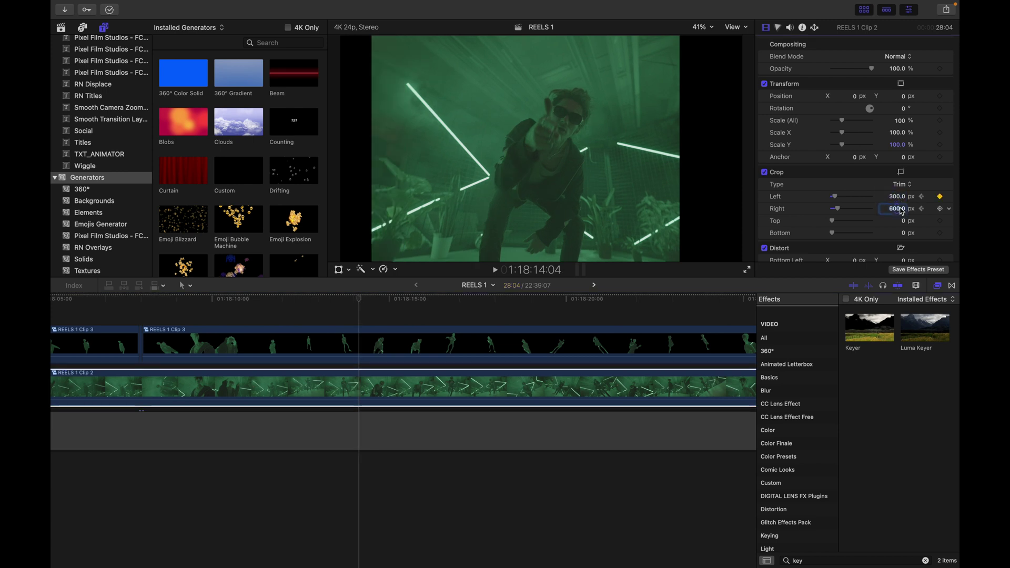
pyautogui.press('Return')
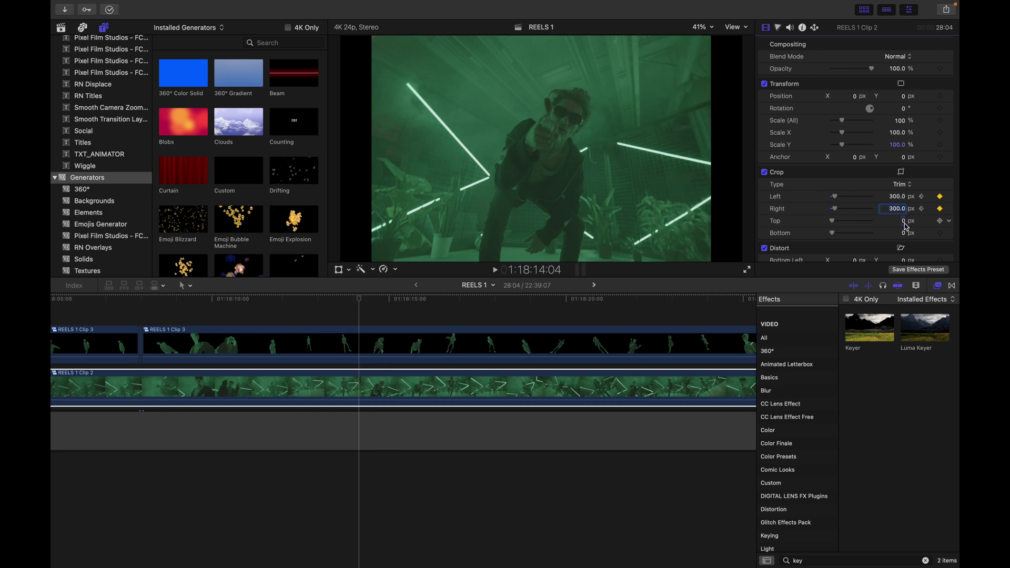
pyautogui.click(940, 208)
pyautogui.click(940, 221)
pyautogui.click(922, 208)
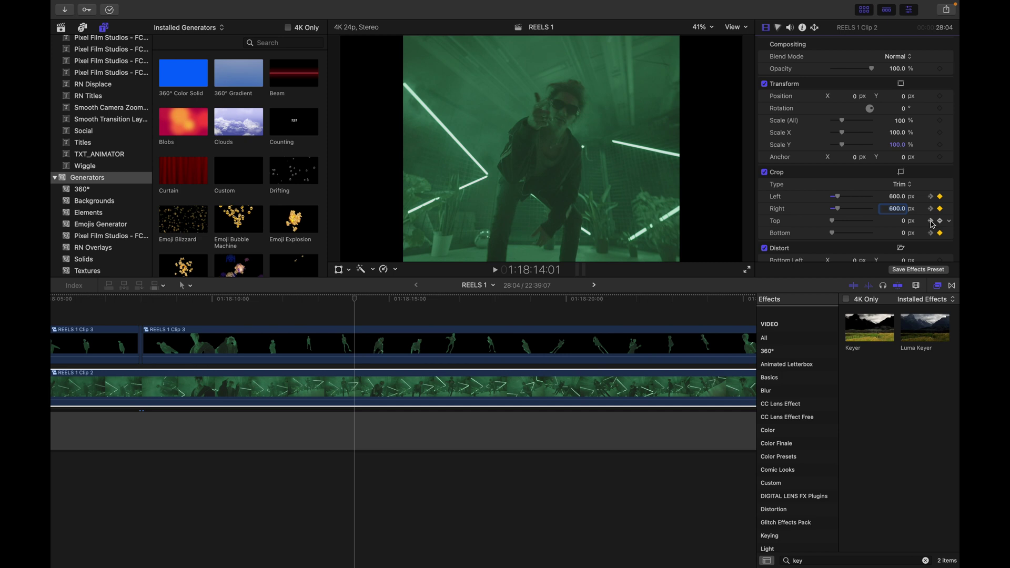
pyautogui.click(931, 222)
# Keyframe Crop Top and Crop Bottom at 200 px, then advance the playhead
pyautogui.click(906, 222)
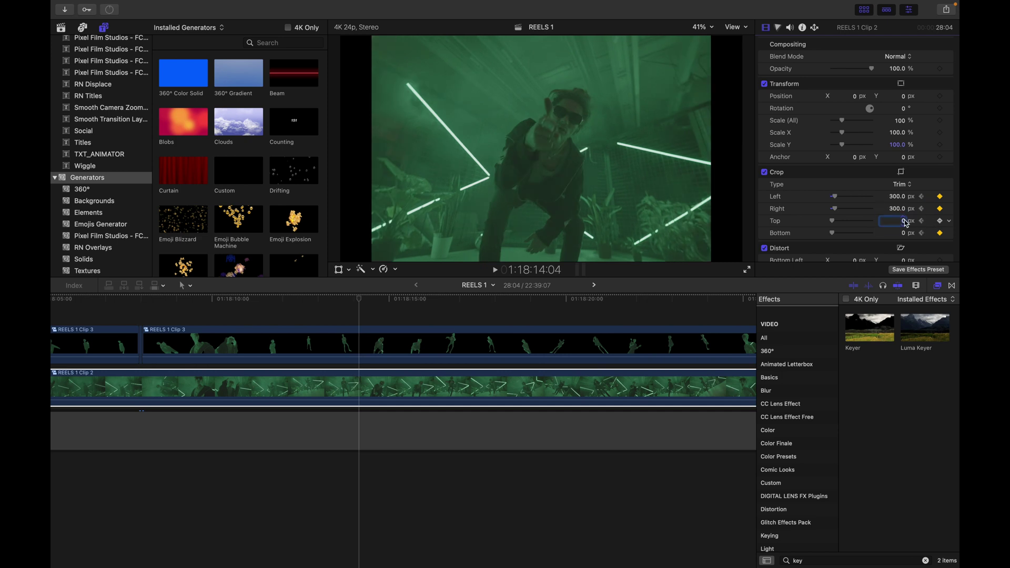
pyautogui.write('300')
pyautogui.press('Return')
pyautogui.click(903, 233)
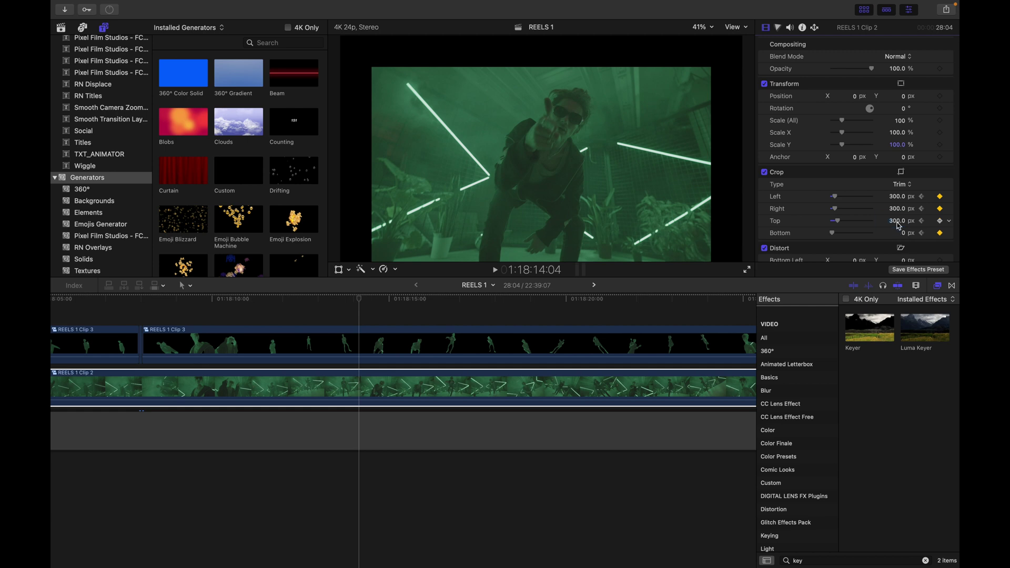
pyautogui.click(897, 223)
pyautogui.write('200')
pyautogui.press('Return')
pyautogui.click(904, 234)
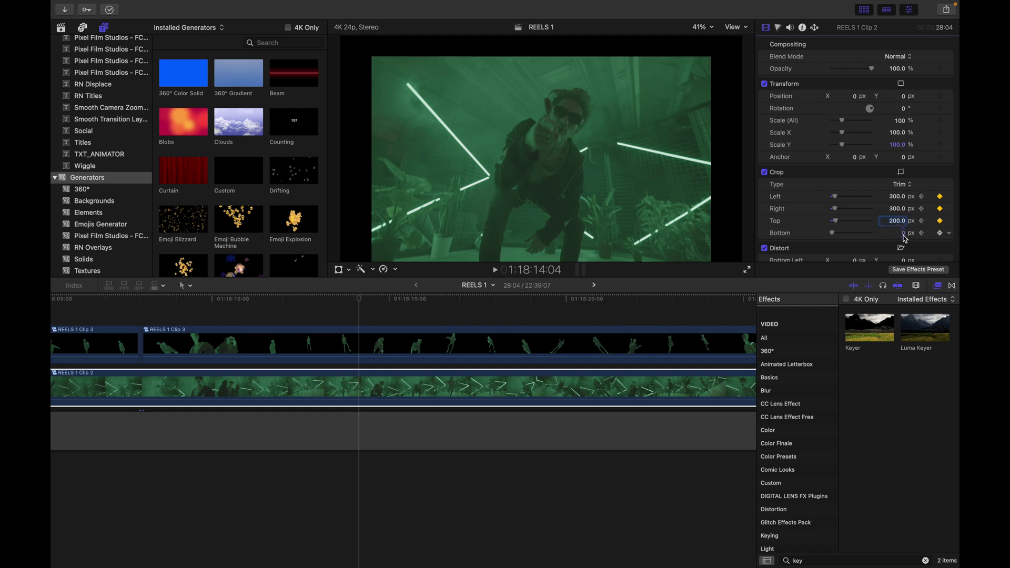
pyautogui.write('200')
pyautogui.press('Return')
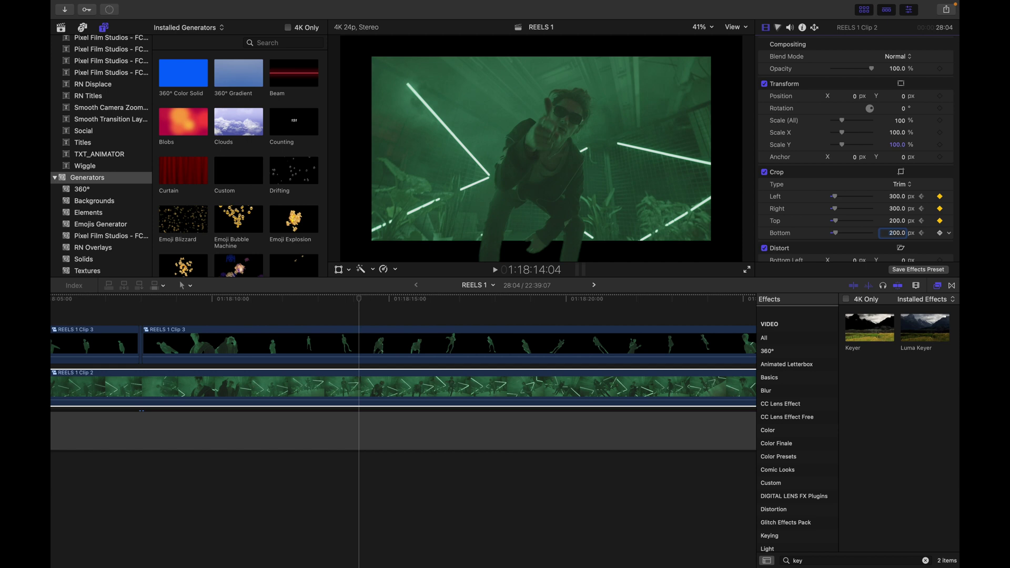
pyautogui.press('Right')
pyautogui.press('Right')
pyautogui.press('Right')
pyautogui.press('Right')
pyautogui.press('Right')
pyautogui.press('Right')
pyautogui.press('Right')
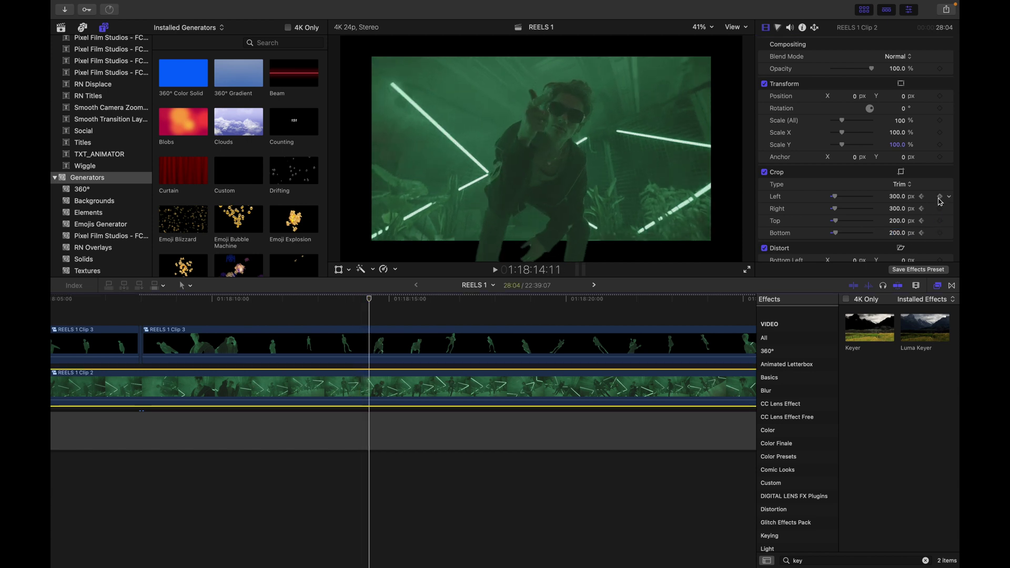
# Add keyframes on all four crop edges at 14:11 to hold the current crop
pyautogui.click(940, 196)
pyautogui.click(940, 209)
pyautogui.click(940, 221)
pyautogui.click(940, 232)
# At 14:18, set Crop Right to 0 px and Crop Top and Bottom to 400 px
pyautogui.press('Right')
pyautogui.press('Right')
pyautogui.press('Right')
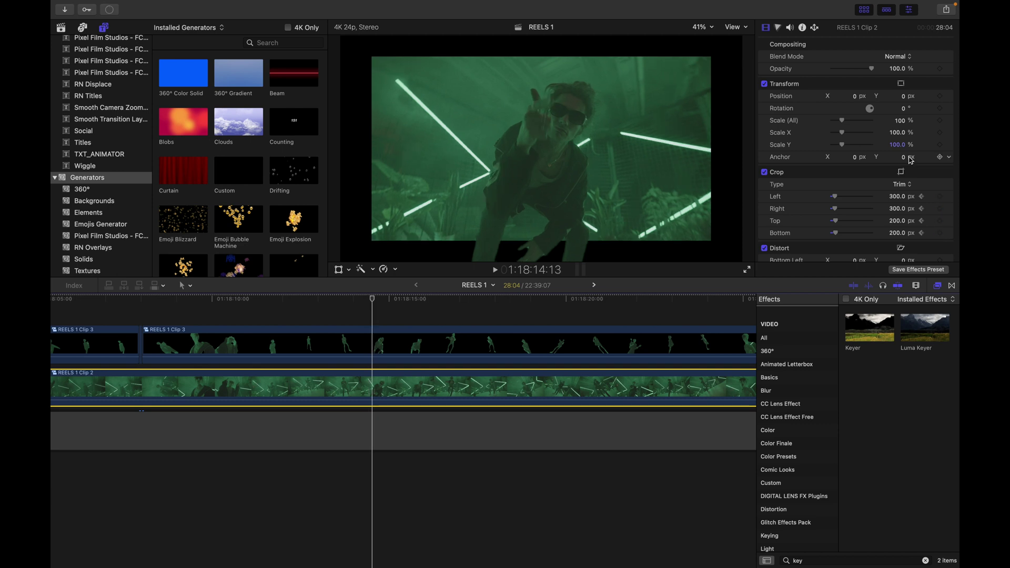
pyautogui.press('Right')
pyautogui.press('Right')
pyautogui.press('Right')
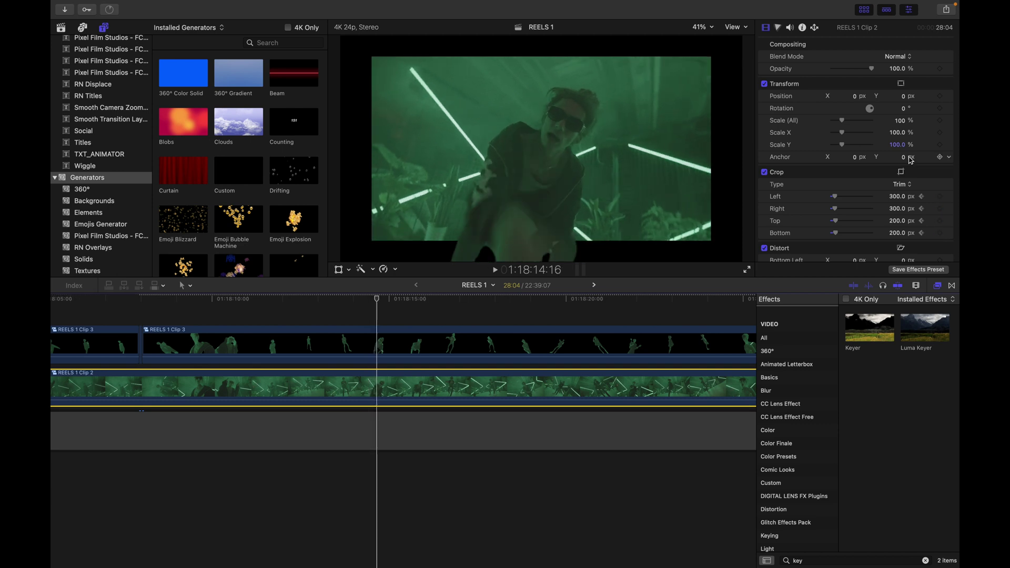
pyautogui.press('Right')
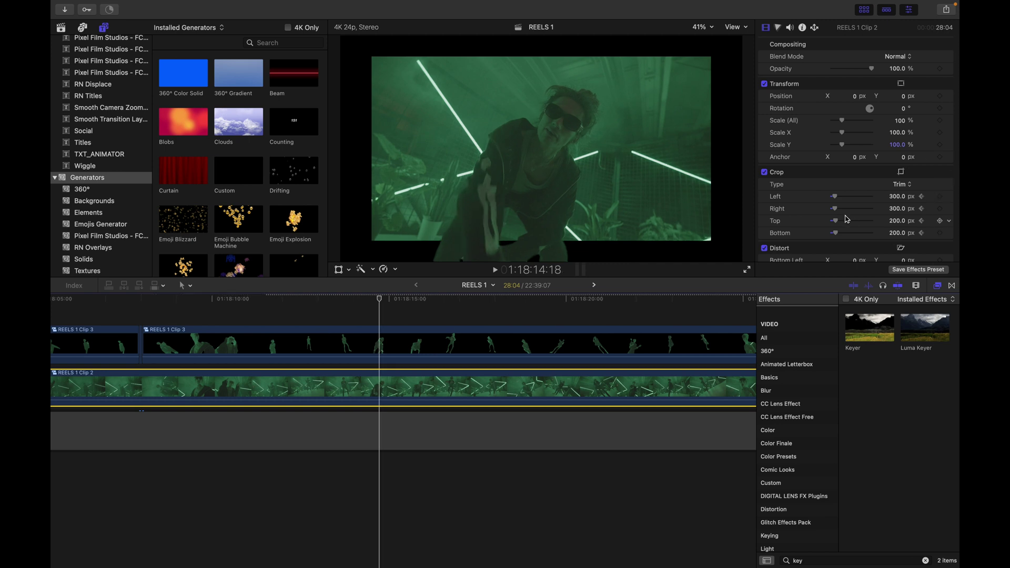
pyautogui.moveTo(836, 210); pyautogui.dragTo(778, 197)
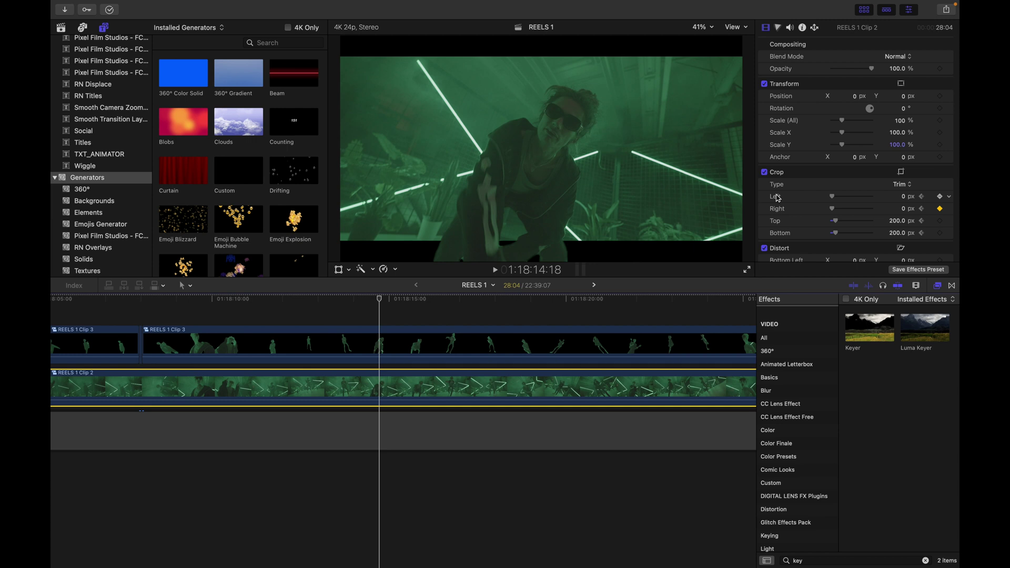
pyautogui.click(898, 221)
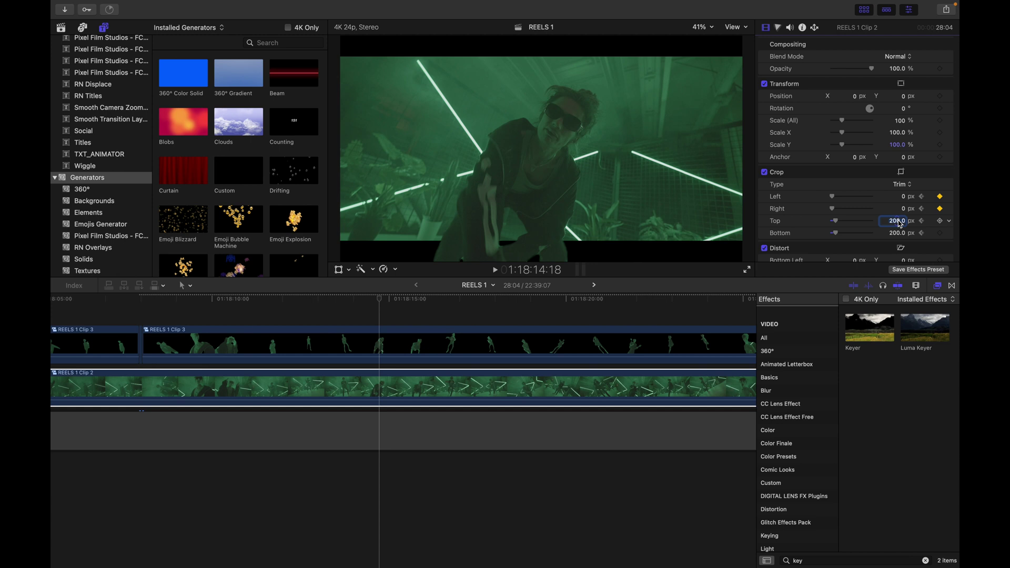
pyautogui.write('400')
pyautogui.press('Return')
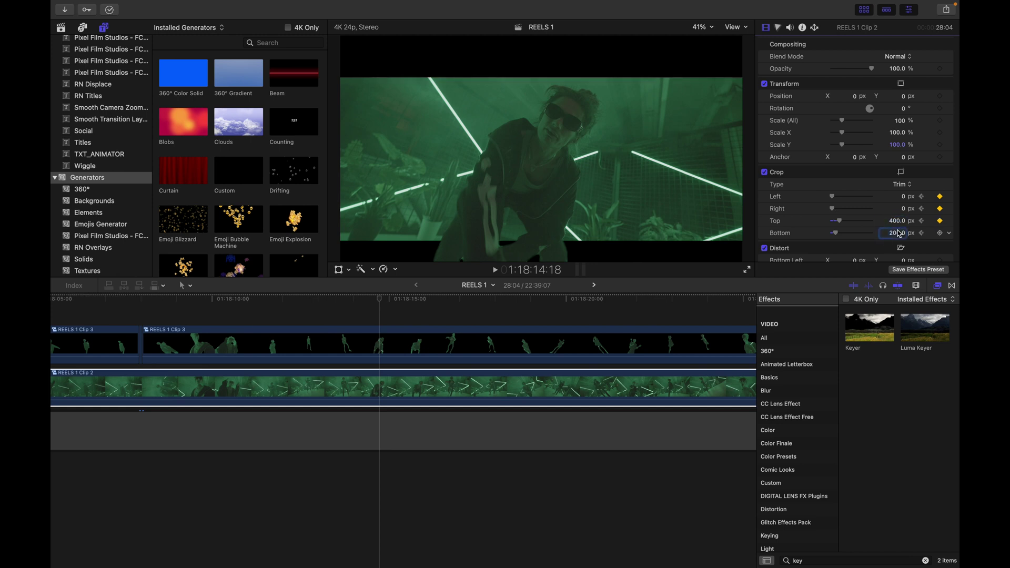
# Play back the crop animation, then reselect REELS 1 Clip 2
pyautogui.press('space')
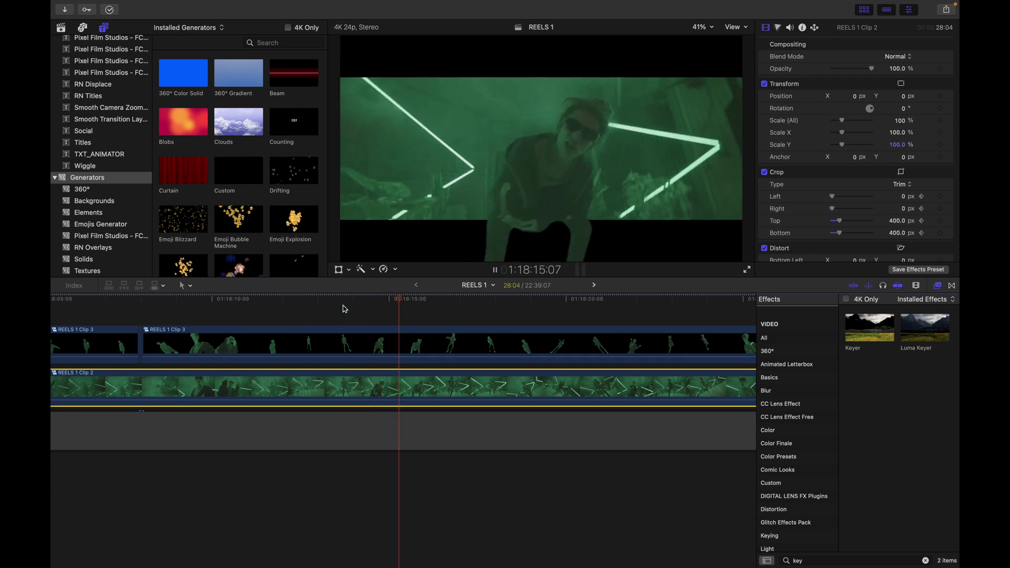
pyautogui.click(374, 323)
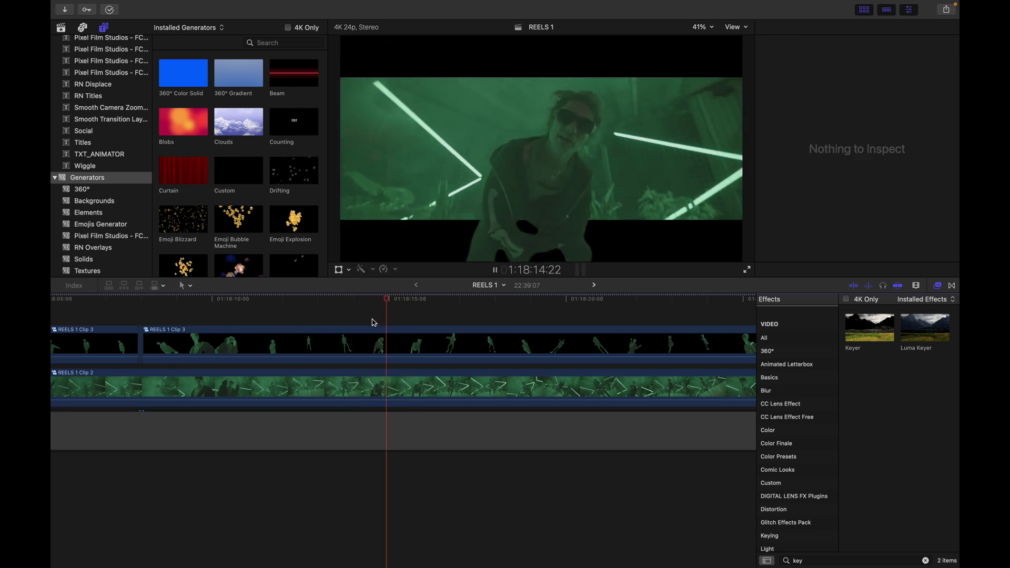
pyautogui.press('space')
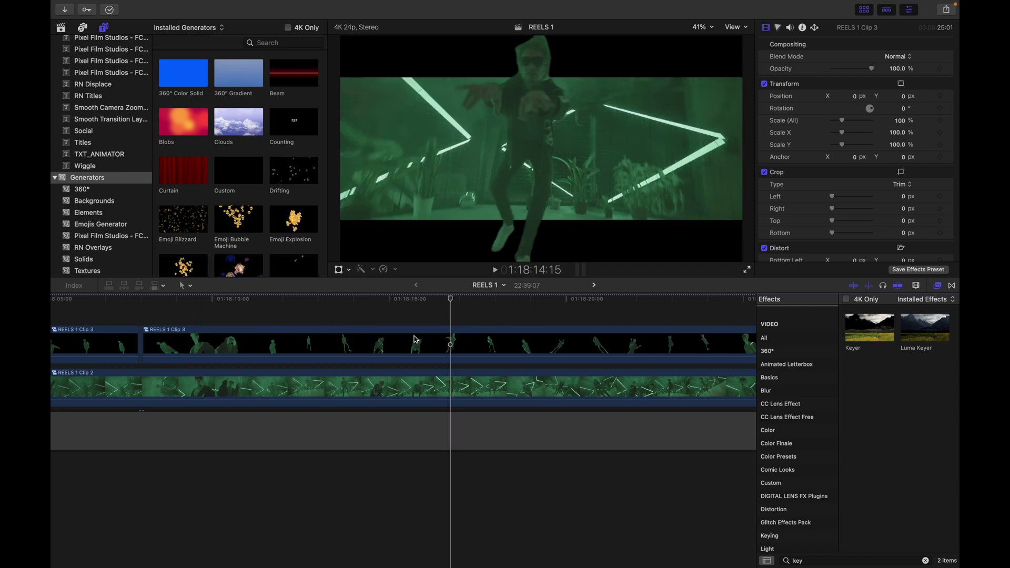
pyautogui.click(451, 377)
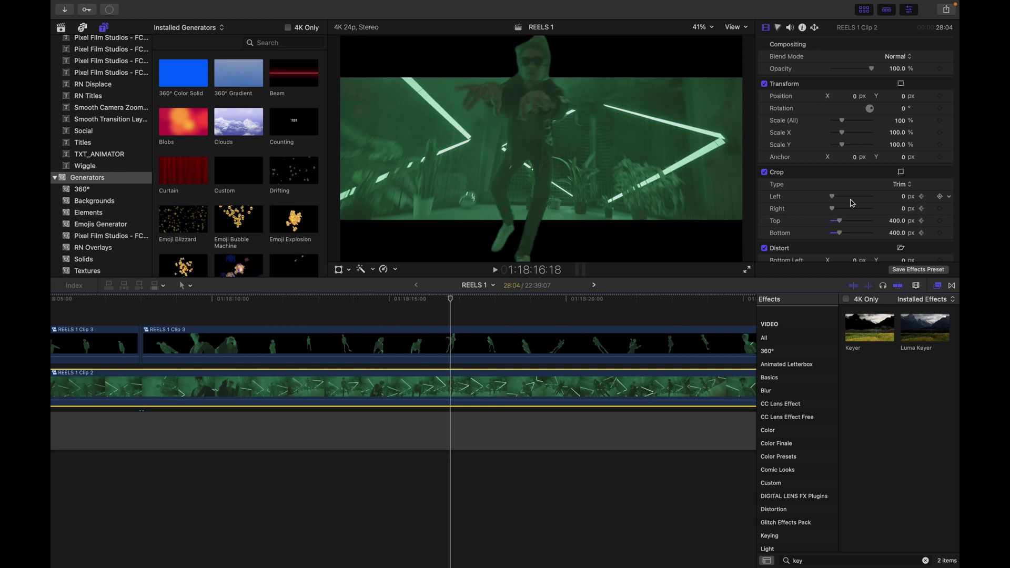
# Keyframe Crop Top, then at 1:18:17:12 drop Top and Bottom crop to 0 px and play
pyautogui.press('Right')
pyautogui.press('Right')
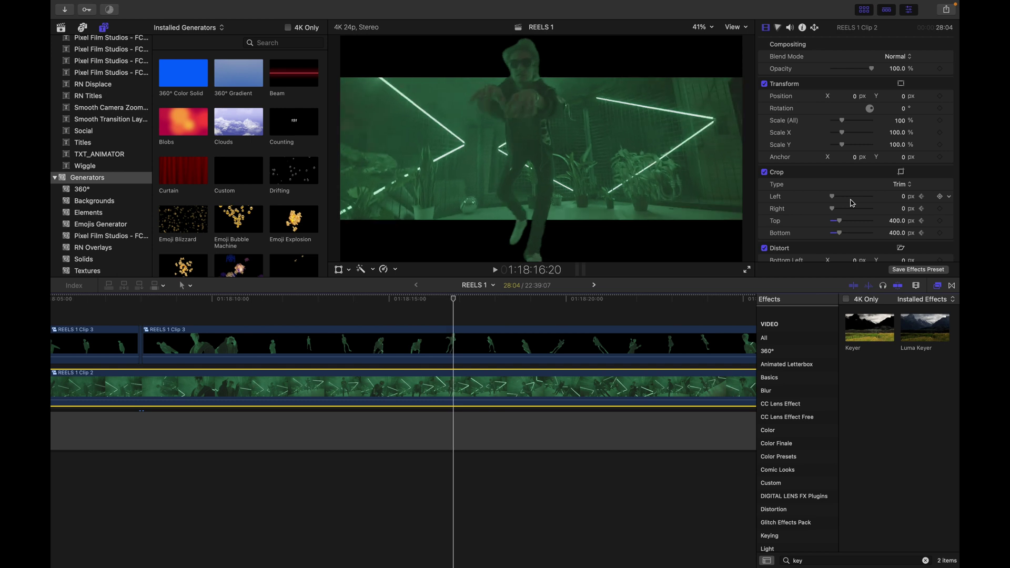
pyautogui.click(940, 220)
pyautogui.press('Right')
pyautogui.press('Right')
pyautogui.press('Right')
pyautogui.press('Right')
pyautogui.press('Right')
pyautogui.press('Right')
pyautogui.press('Right')
pyautogui.press('Right')
pyautogui.press('Right')
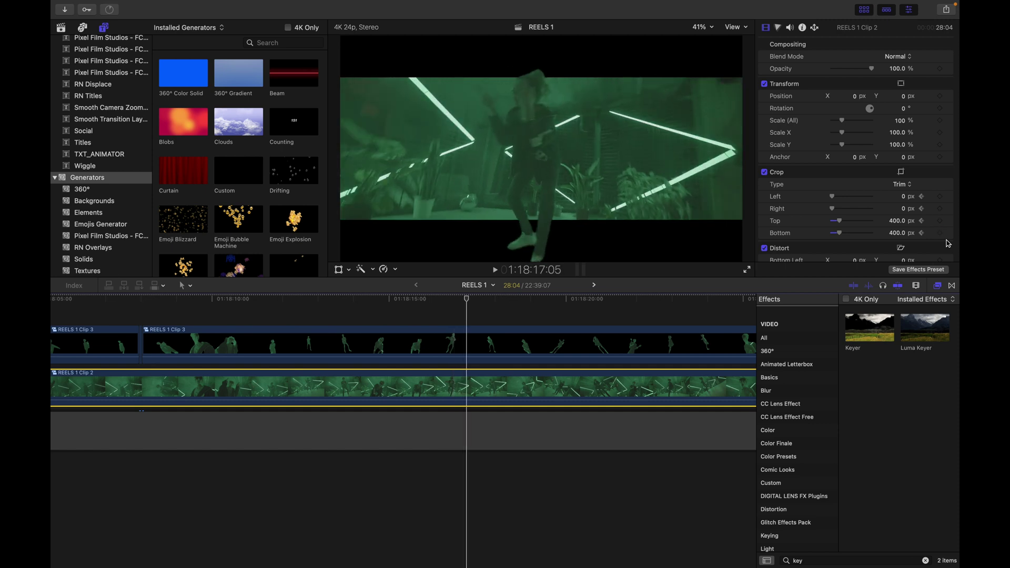
pyautogui.press('Right')
pyautogui.press('Right')
pyautogui.press('Right')
pyautogui.press('Right')
pyautogui.press('Right')
pyautogui.press('Right')
pyautogui.press('Right')
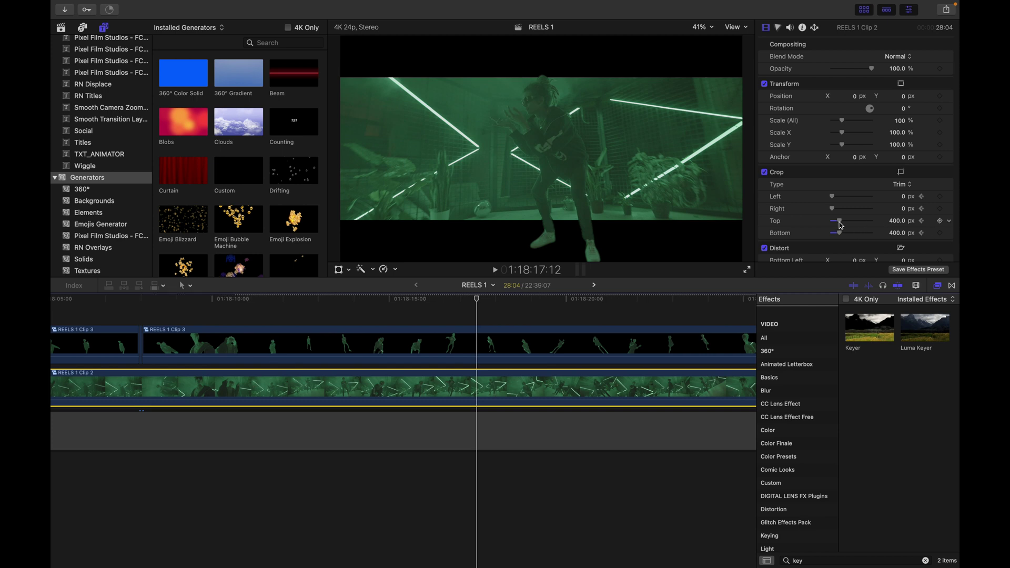
pyautogui.moveTo(841, 223); pyautogui.dragTo(816, 236)
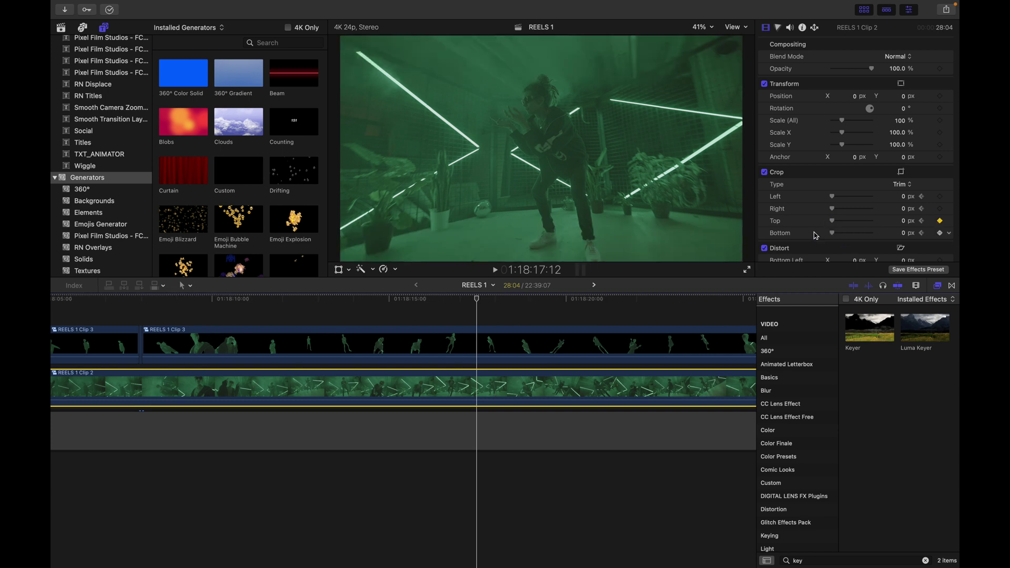
pyautogui.press('space')
pyautogui.press('space')
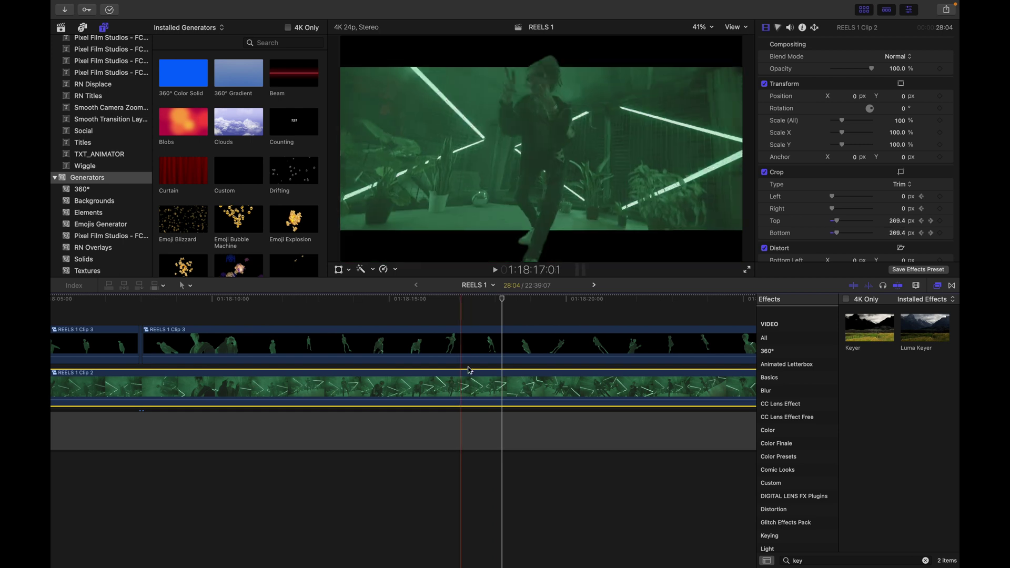
# At 1:18:17:23, keyframe Crop Left and Crop Right at 600 px and play back to check
pyautogui.press('space')
pyautogui.press('Left')
pyautogui.press('Left')
pyautogui.press('Left')
pyautogui.press('Left')
pyautogui.press('Left')
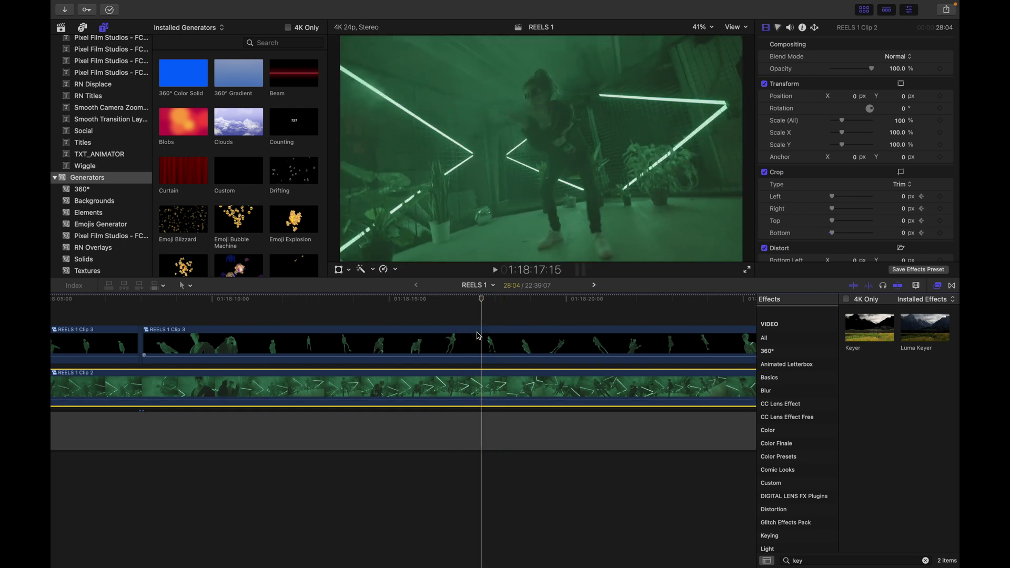
pyautogui.press('Right')
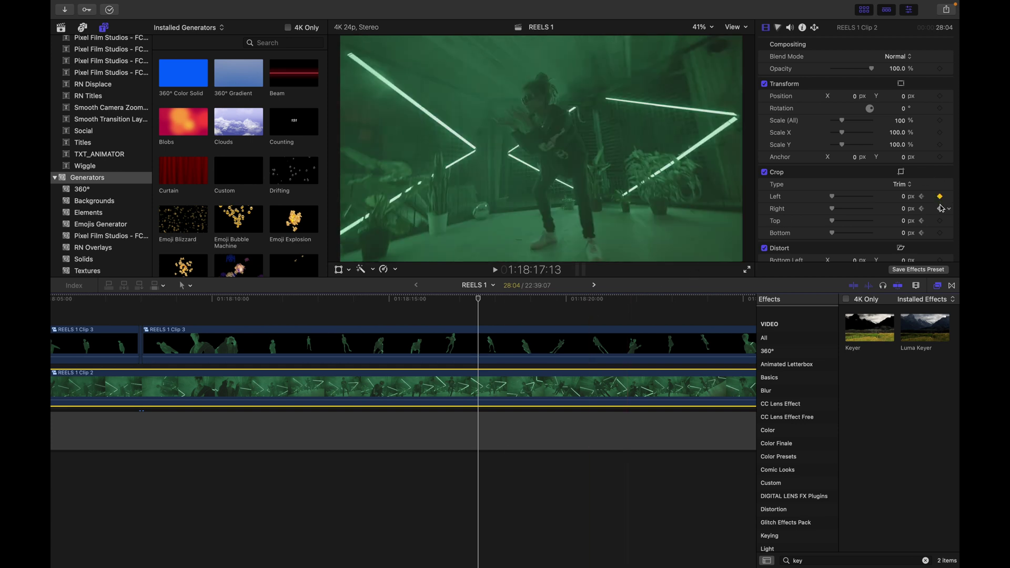
pyautogui.press('Right')
pyautogui.press('Right')
pyautogui.press('Right')
pyautogui.press('Right')
pyautogui.press('Right')
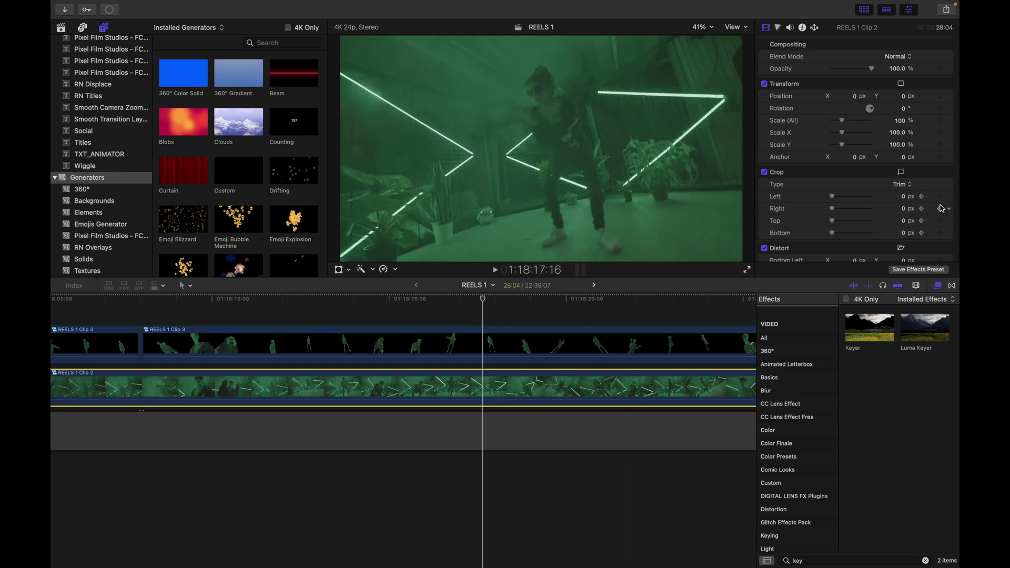
pyautogui.press('Right')
pyautogui.press('Right')
pyautogui.press('Right')
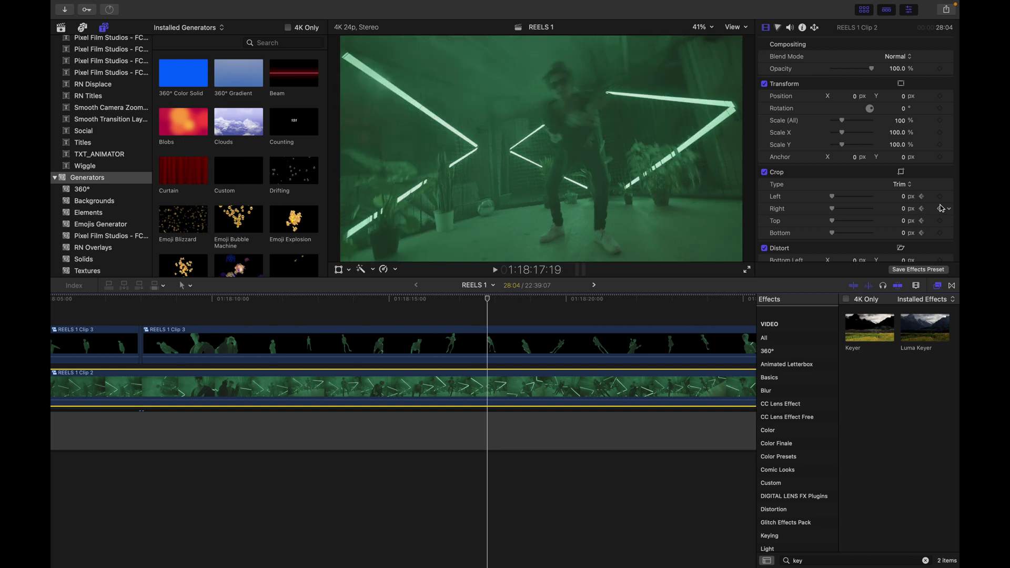
pyautogui.press('Right')
pyautogui.press('Right')
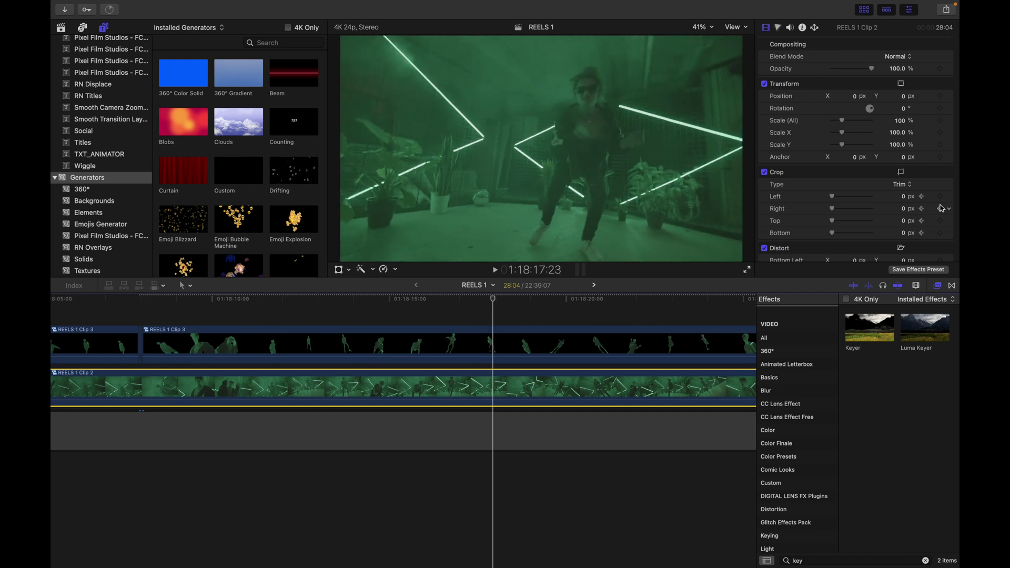
pyautogui.click(905, 199)
pyautogui.write('4')
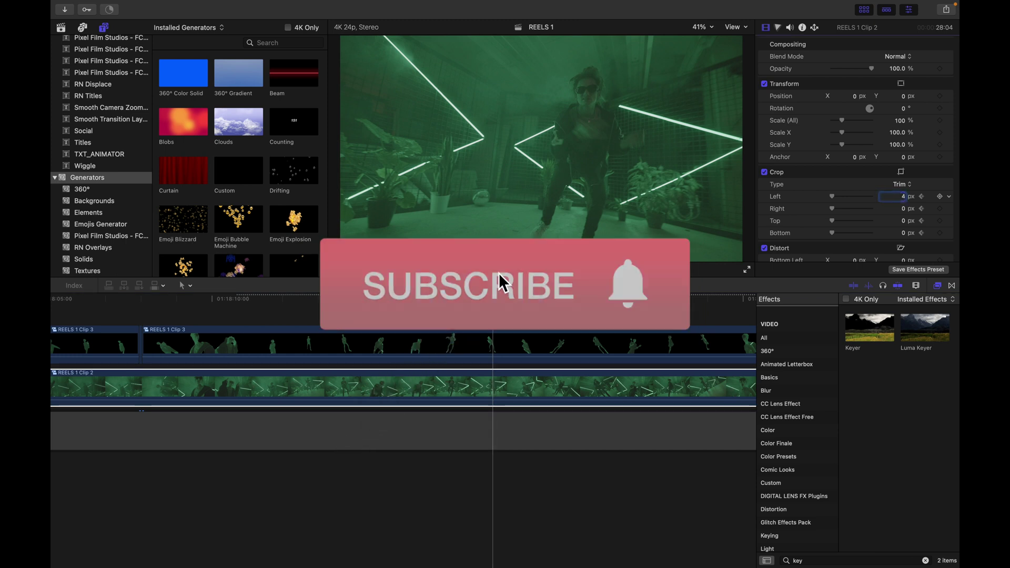
pyautogui.write('00')
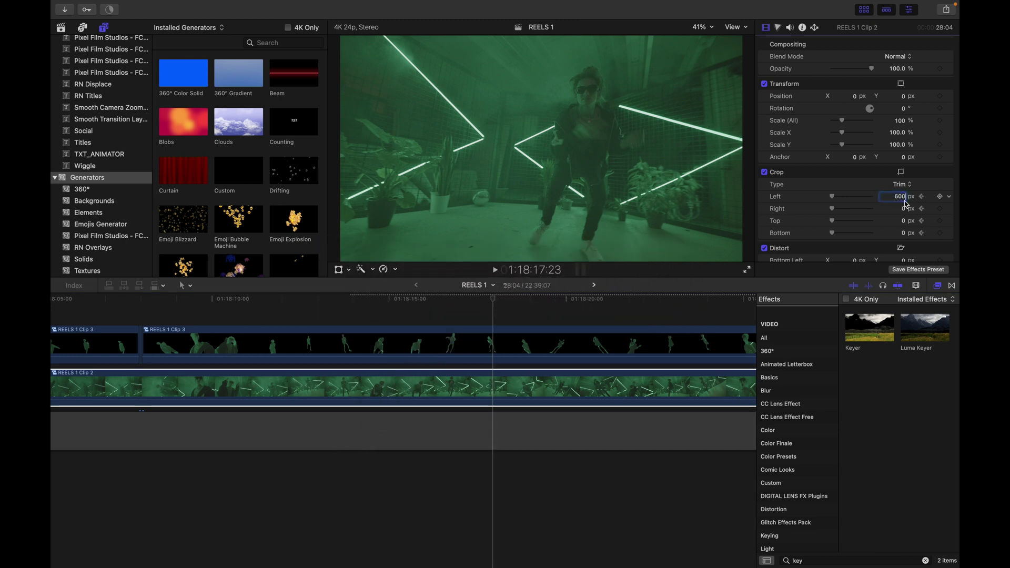
pyautogui.press('Return')
pyautogui.write('600')
pyautogui.press('Return')
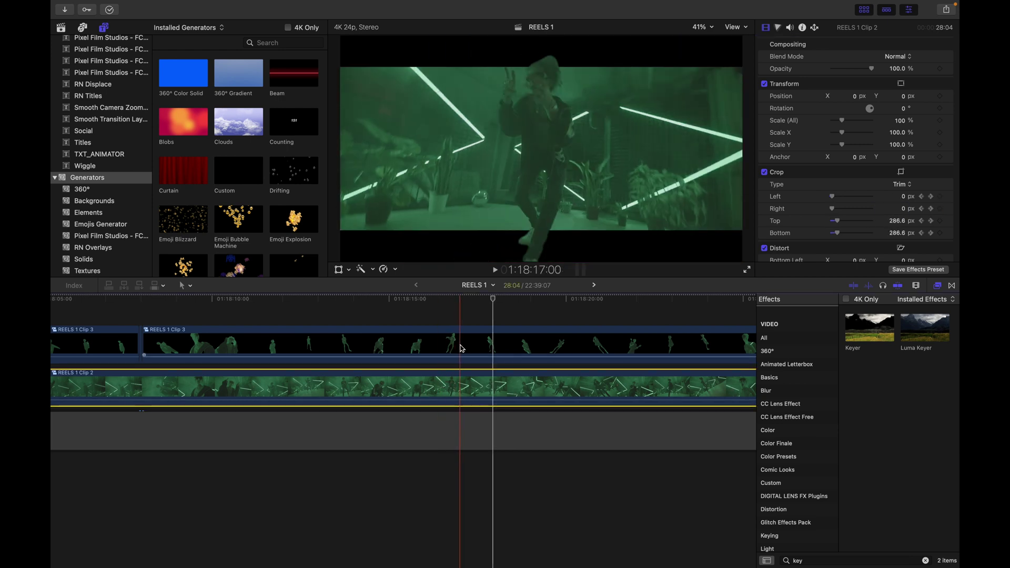
pyautogui.press('space')
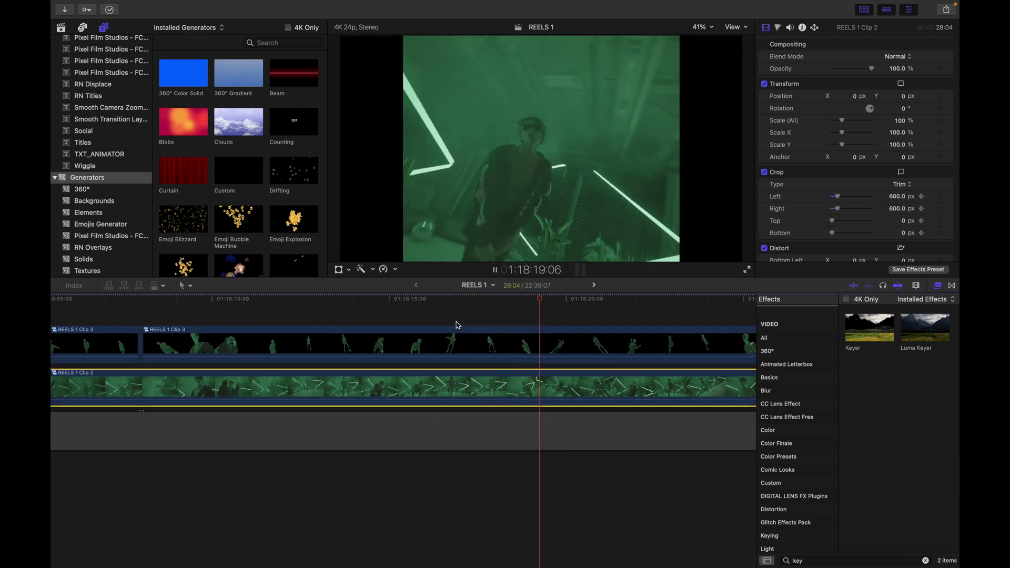
# Stop playback, reselect REELS 1 Clip 2, and move the playhead to 1:18:19:23
pyautogui.click(458, 324)
pyautogui.press('space')
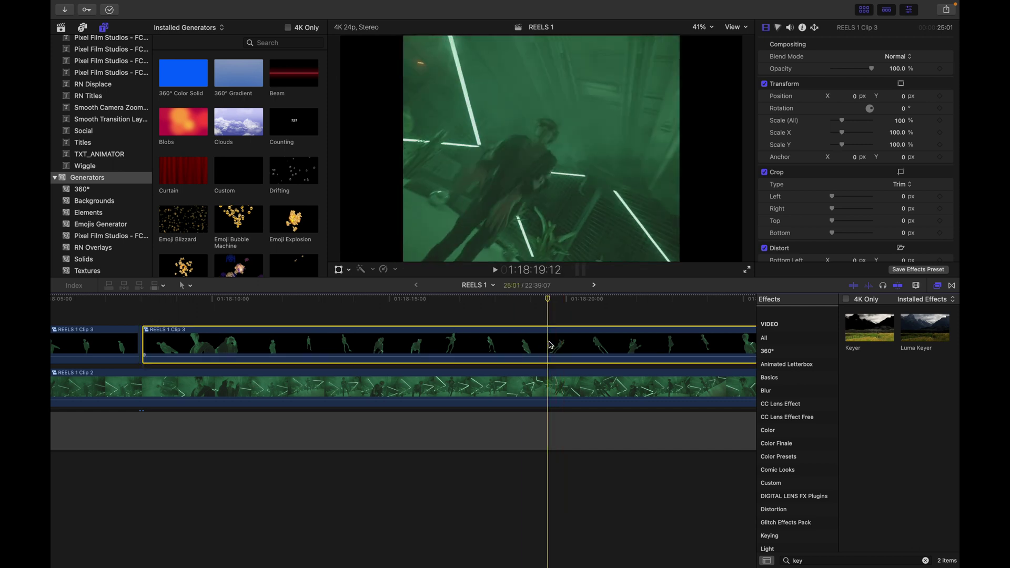
pyautogui.click(563, 390)
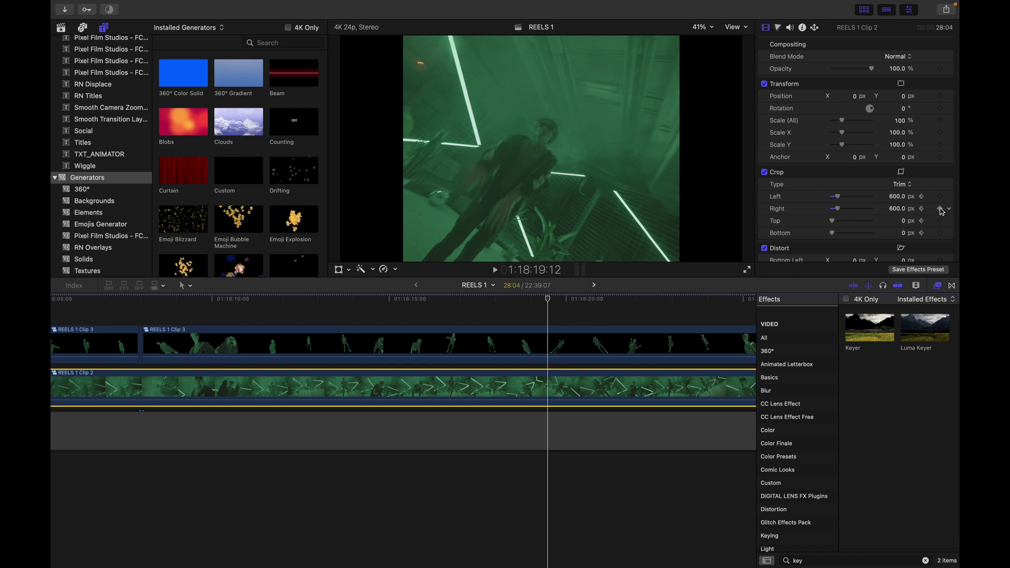
pyautogui.click(941, 241)
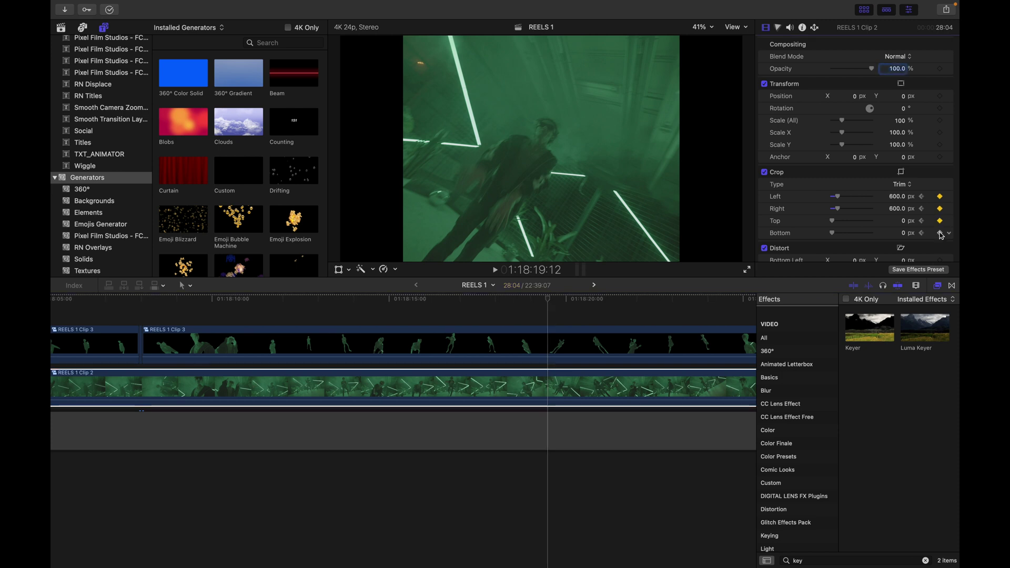
pyautogui.click(552, 380)
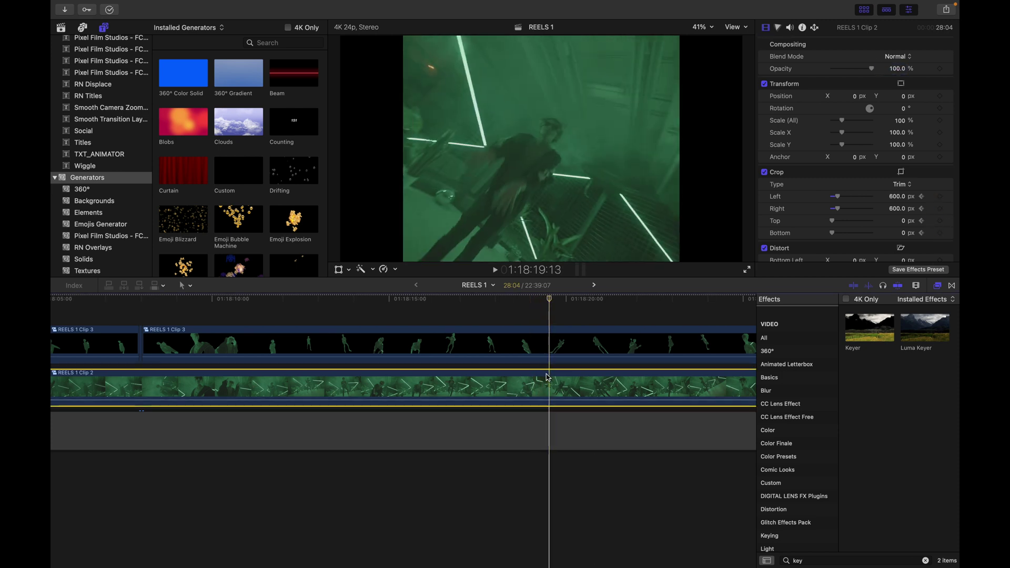
pyautogui.press('Right')
pyautogui.press('Right')
pyautogui.press('Right')
pyautogui.press('Right')
pyautogui.press('Right')
pyautogui.press('Right')
pyautogui.press('Right')
pyautogui.press('Right')
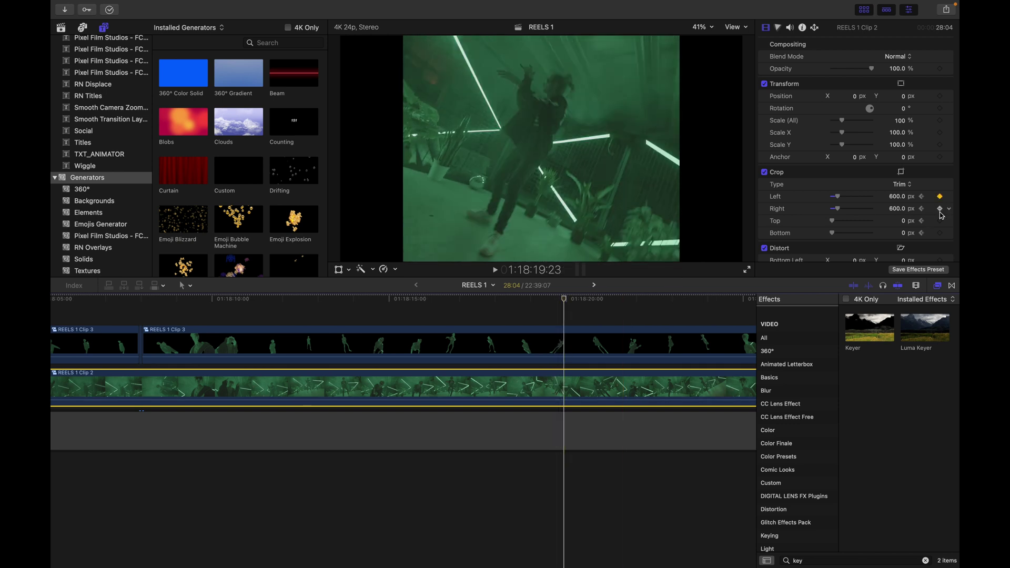
# Set Crop Top and Bottom to 400 px and Left and Right to 0 px, then play
pyautogui.click(904, 222)
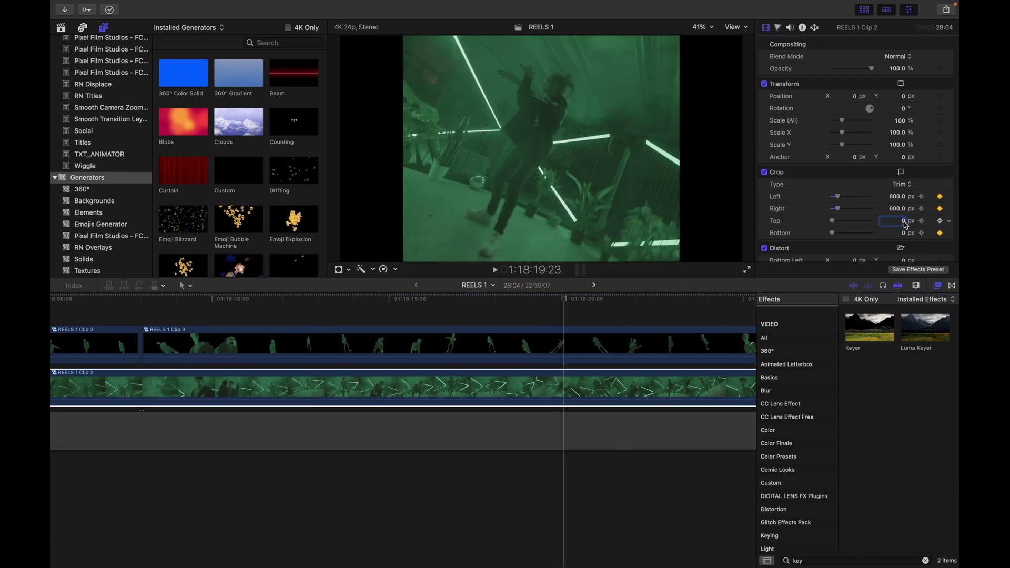
pyautogui.write('400')
pyautogui.press('Return')
pyautogui.write('400')
pyautogui.press('Return')
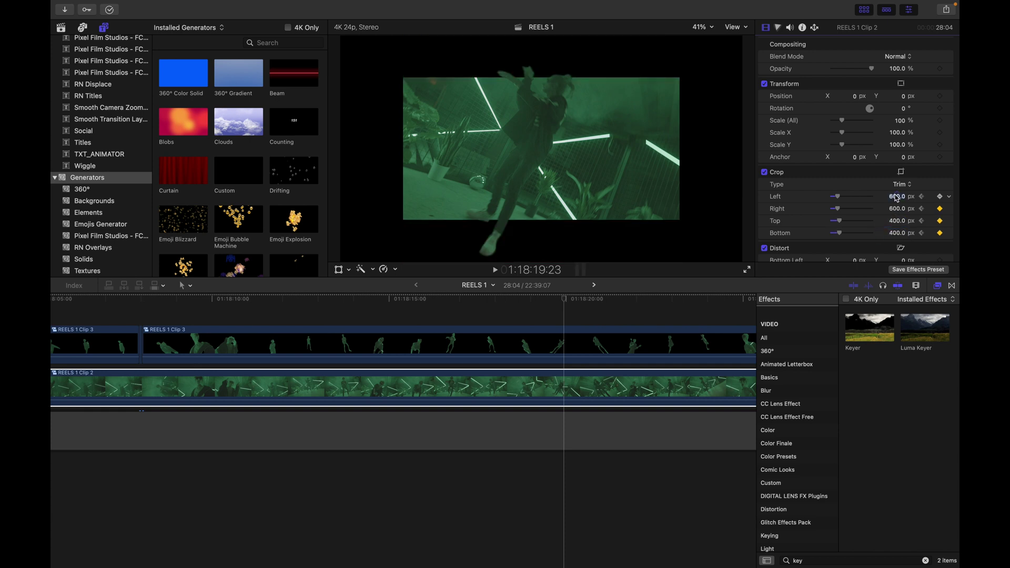
pyautogui.write('0')
pyautogui.press('Return')
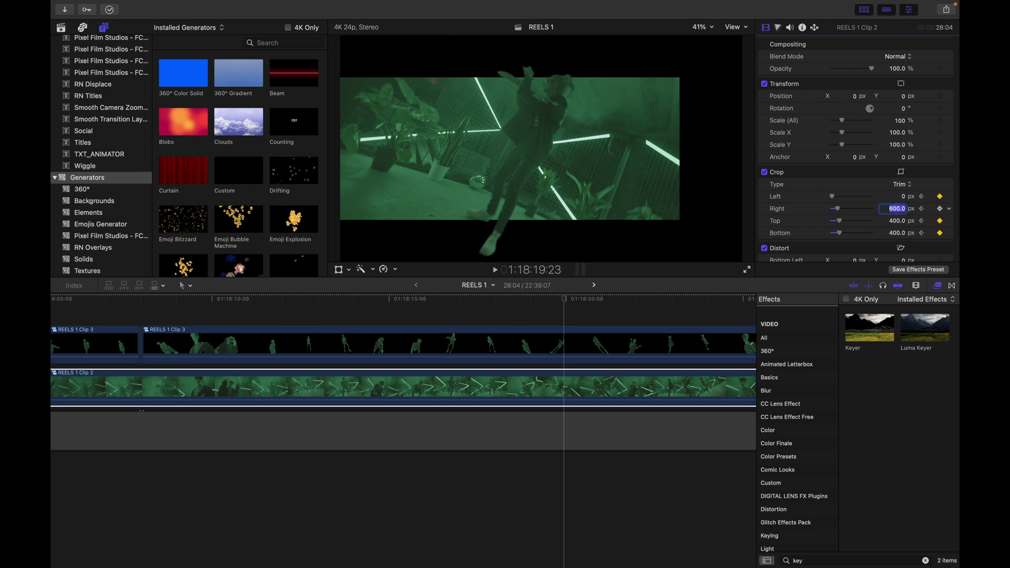
pyautogui.write('0')
pyautogui.press('Return')
pyautogui.press('space')
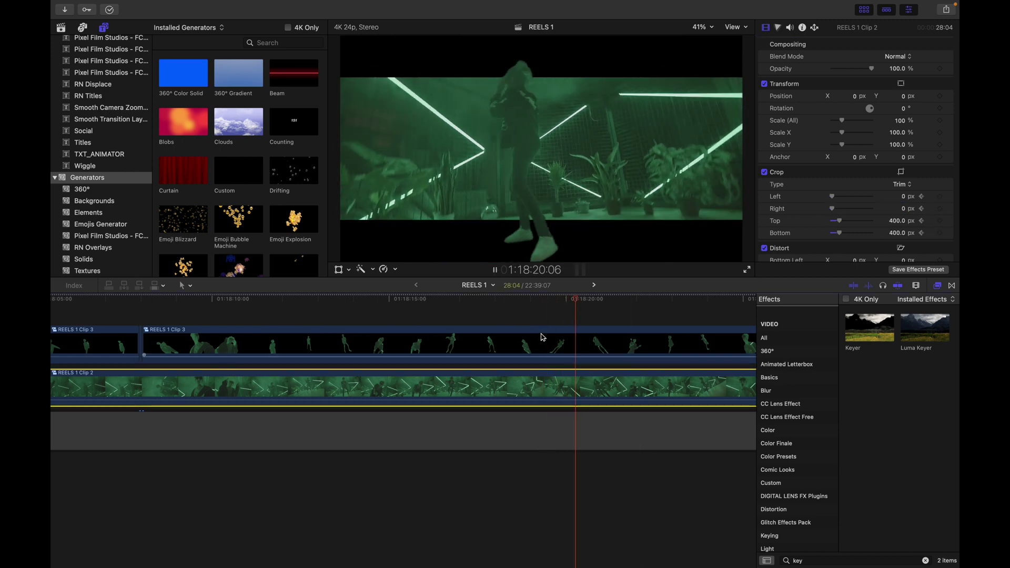
# At 1:18:22:21, add crop keyframes with Left and Right at 600 px and Top at 0 px
pyautogui.click(643, 383)
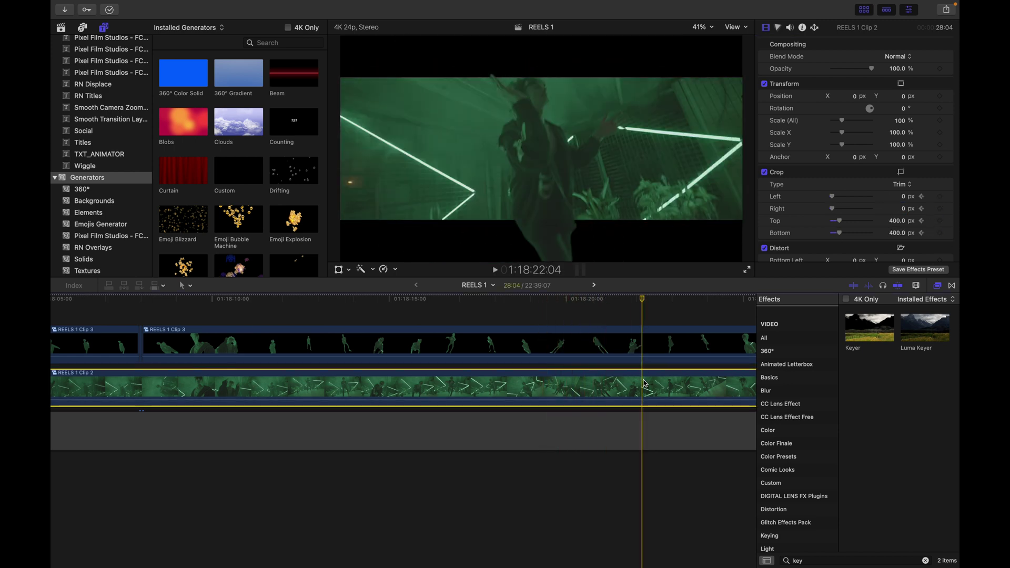
pyautogui.press('Right')
pyautogui.press('Right')
pyautogui.press('Right')
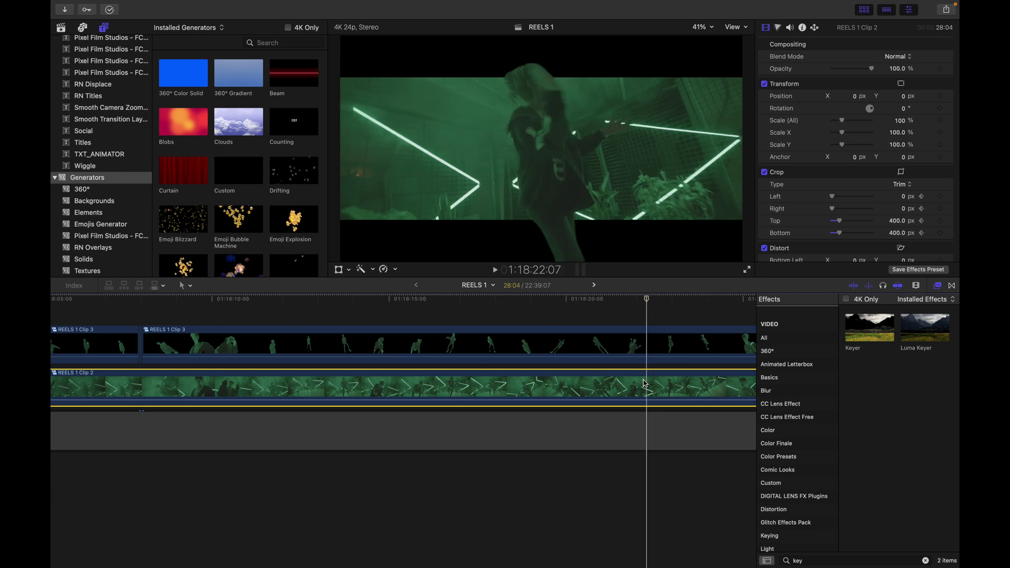
pyautogui.press('Left')
pyautogui.press('Left')
pyautogui.press('Left')
pyautogui.hscroll(5, 644, 383)
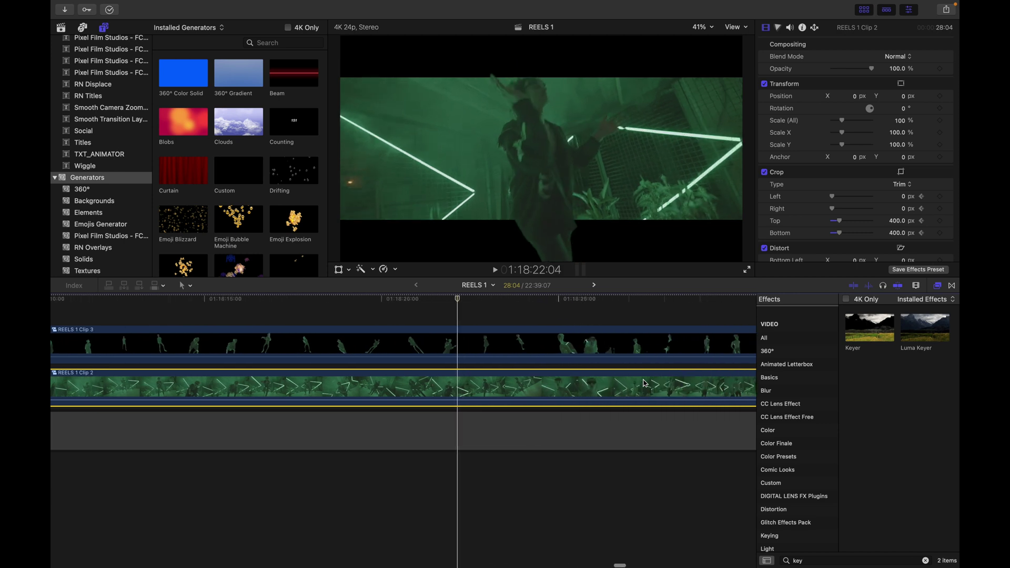
pyautogui.press('Right')
pyautogui.press('Right')
pyautogui.press('Right')
pyautogui.press('Right')
pyautogui.press('Right')
pyautogui.press('Right')
pyautogui.press('Right')
pyautogui.press('Right')
pyautogui.press('Right')
pyautogui.press('Right')
pyautogui.press('Right')
pyautogui.press('Right')
pyautogui.press('Right')
pyautogui.press('Right')
pyautogui.press('Right')
pyautogui.press('Right')
pyautogui.press('Right')
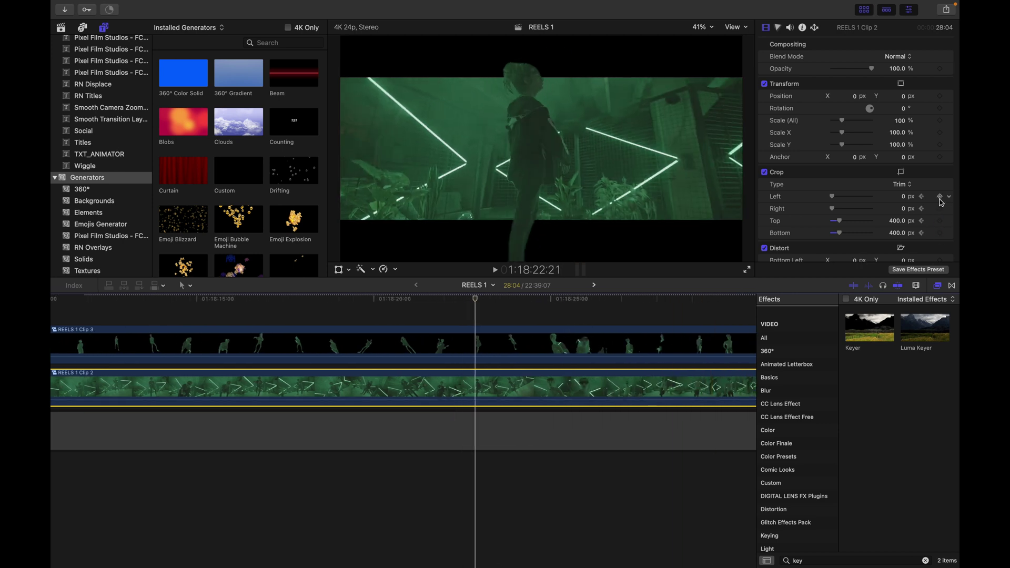
pyautogui.click(941, 197)
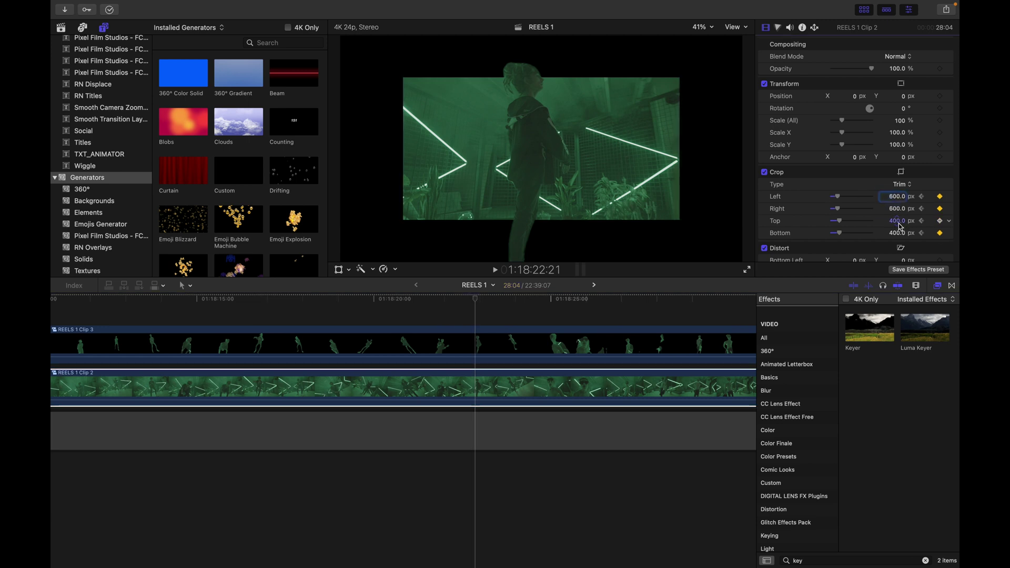
pyautogui.write('0')
pyautogui.press('Return')
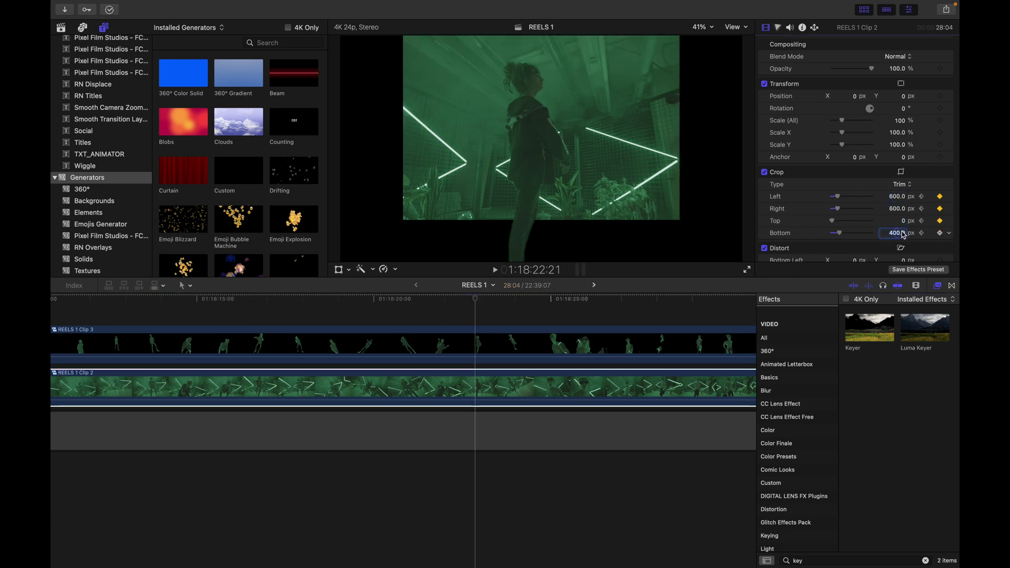